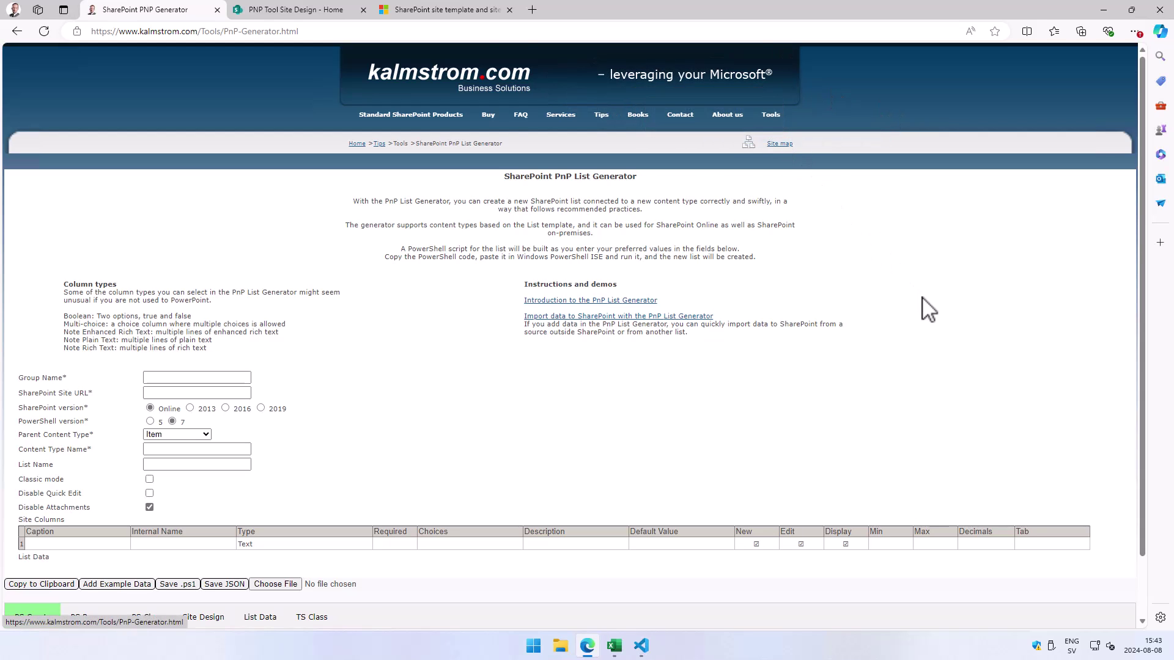
{"action": "scroll", "coordinate": [591, 467], "scroll_direction": "down", "scroll_amount": 1}
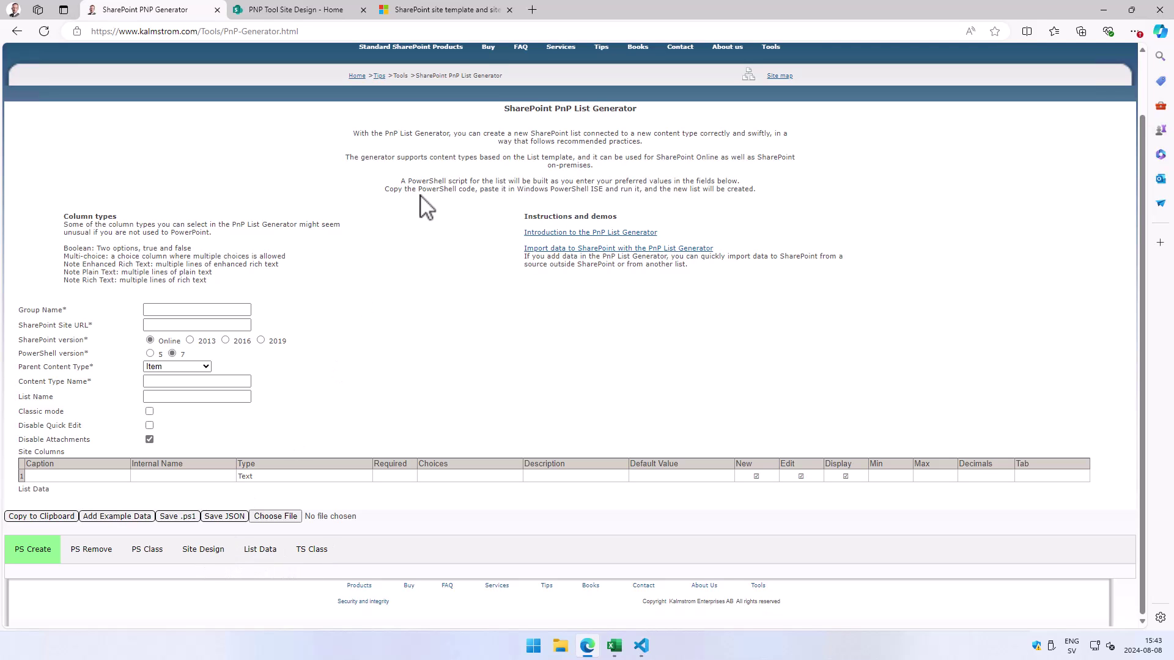
Open the SharePoint site's template gallery and check 'From your organization', which lists no templates.
{"action": "left_click", "coordinate": [321, 17]}
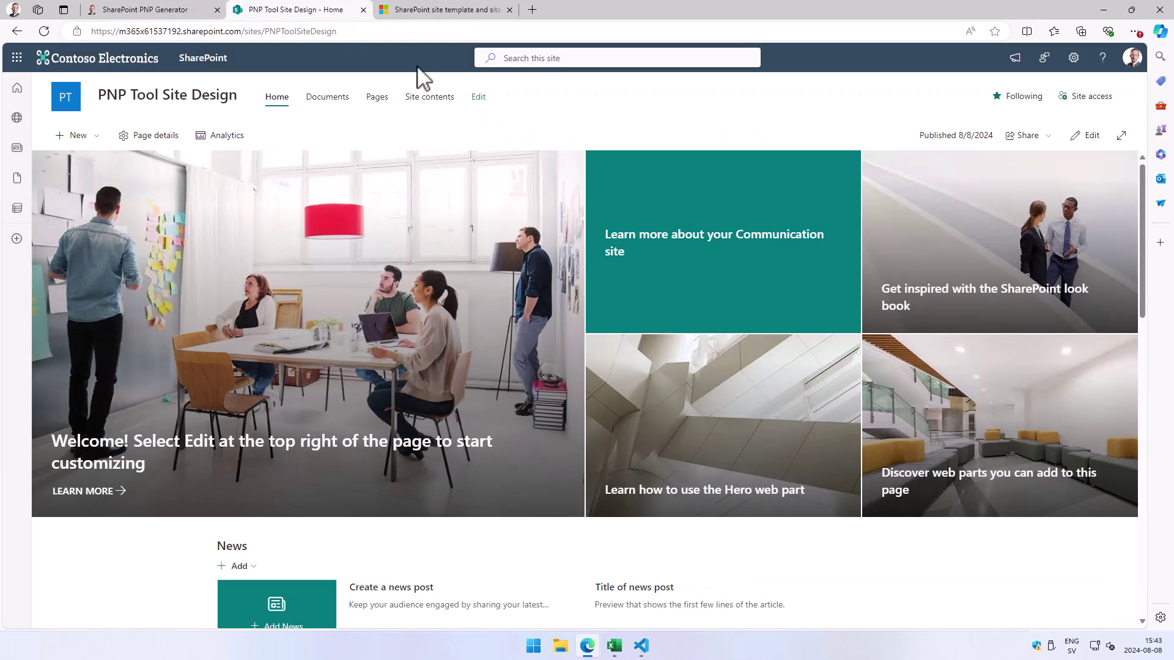
{"action": "left_click", "coordinate": [1073, 59]}
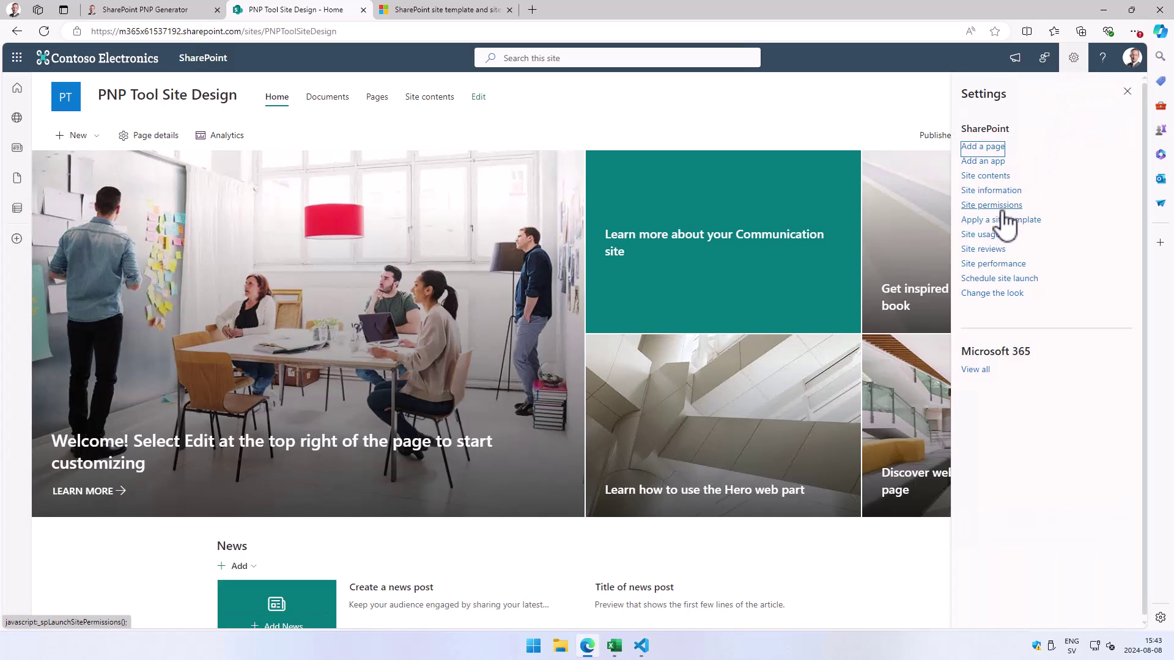
{"action": "left_click", "coordinate": [1004, 221]}
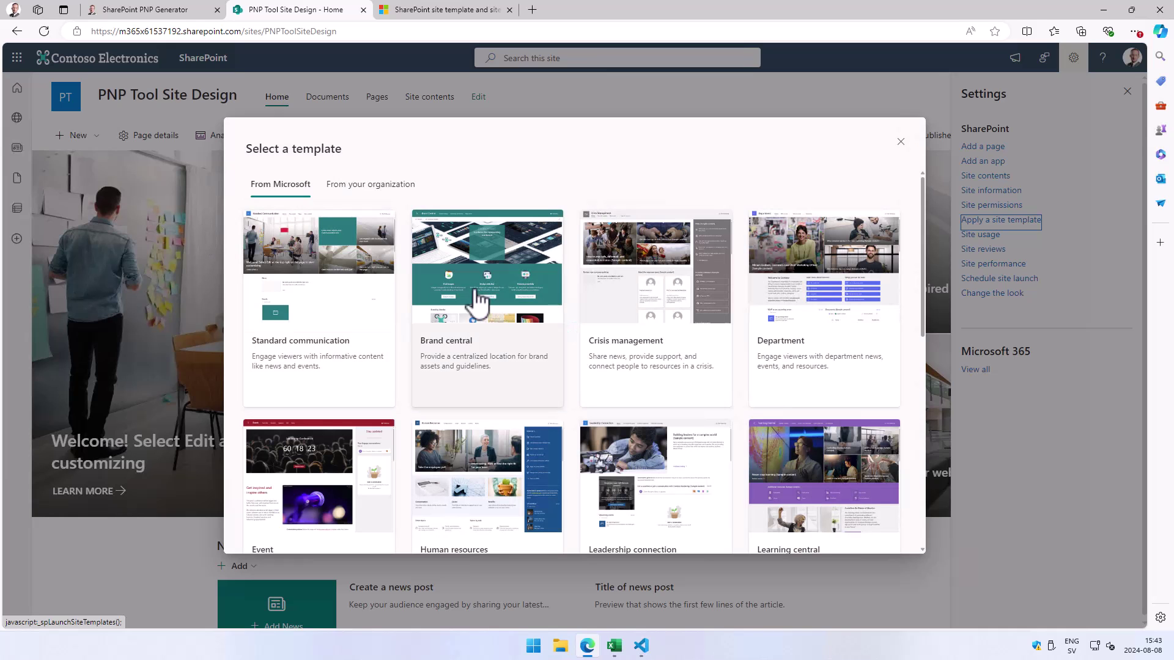
{"action": "scroll", "coordinate": [689, 379], "scroll_direction": "down", "scroll_amount": 1}
{"action": "scroll", "coordinate": [688, 378], "scroll_direction": "down", "scroll_amount": 3}
{"action": "scroll", "coordinate": [682, 380], "scroll_direction": "up", "scroll_amount": 3}
{"action": "scroll", "coordinate": [522, 370], "scroll_direction": "down", "scroll_amount": 3}
{"action": "scroll", "coordinate": [523, 369], "scroll_direction": "up", "scroll_amount": 3}
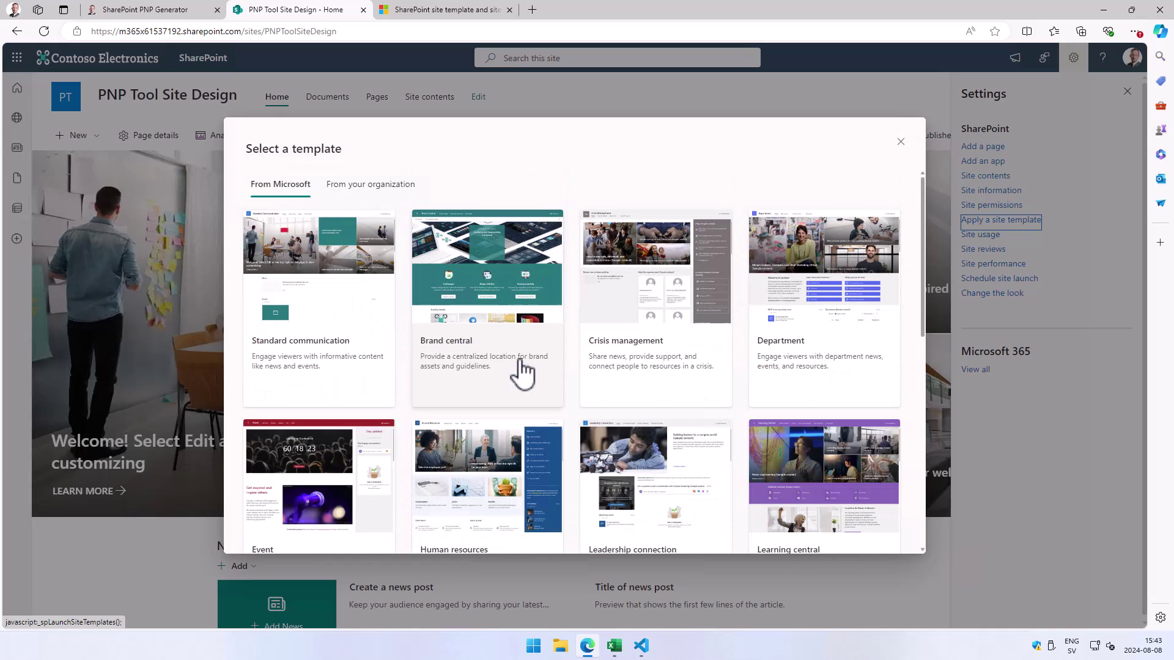
{"action": "left_click", "coordinate": [367, 188]}
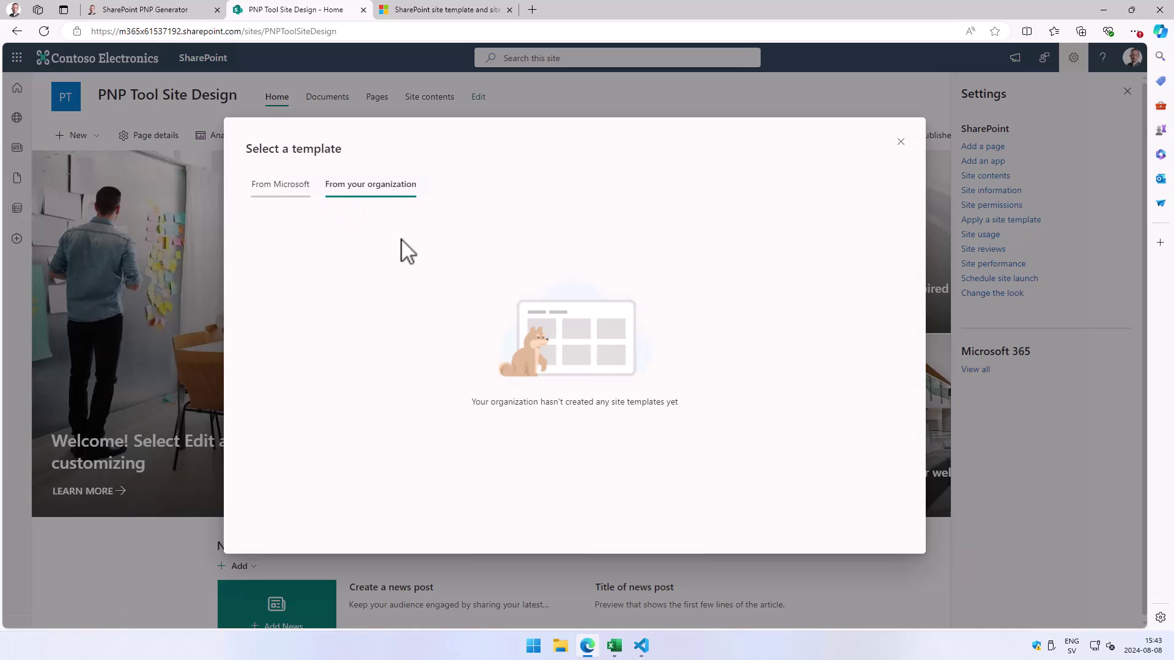
{"action": "left_click", "coordinate": [286, 187]}
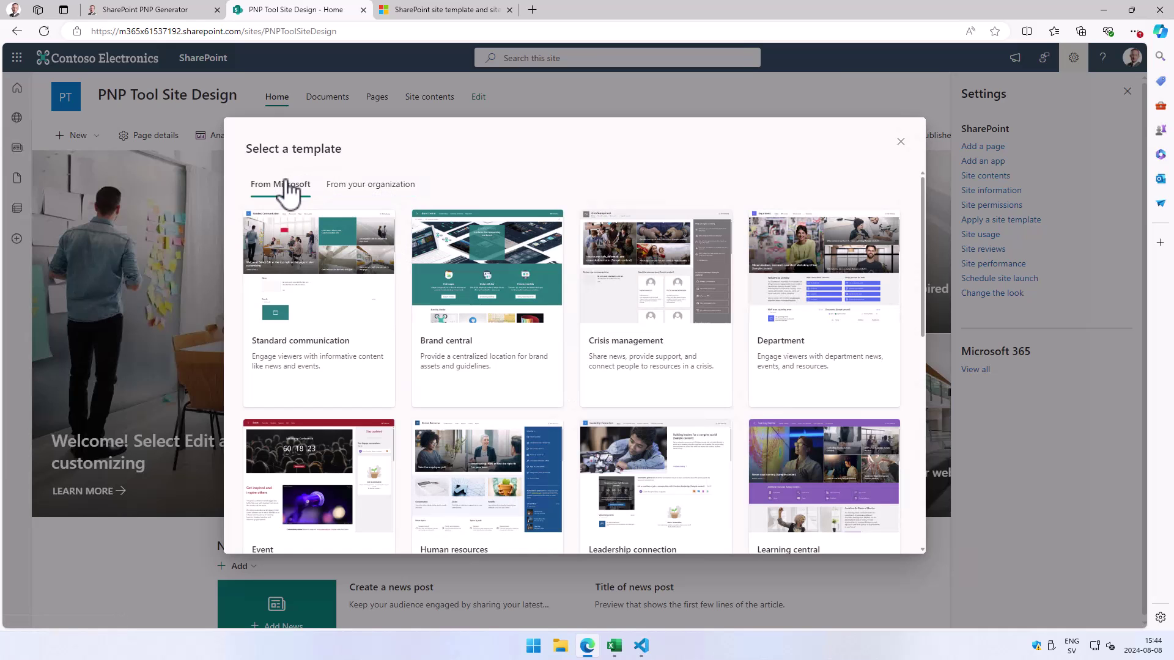
{"action": "left_click", "coordinate": [357, 198]}
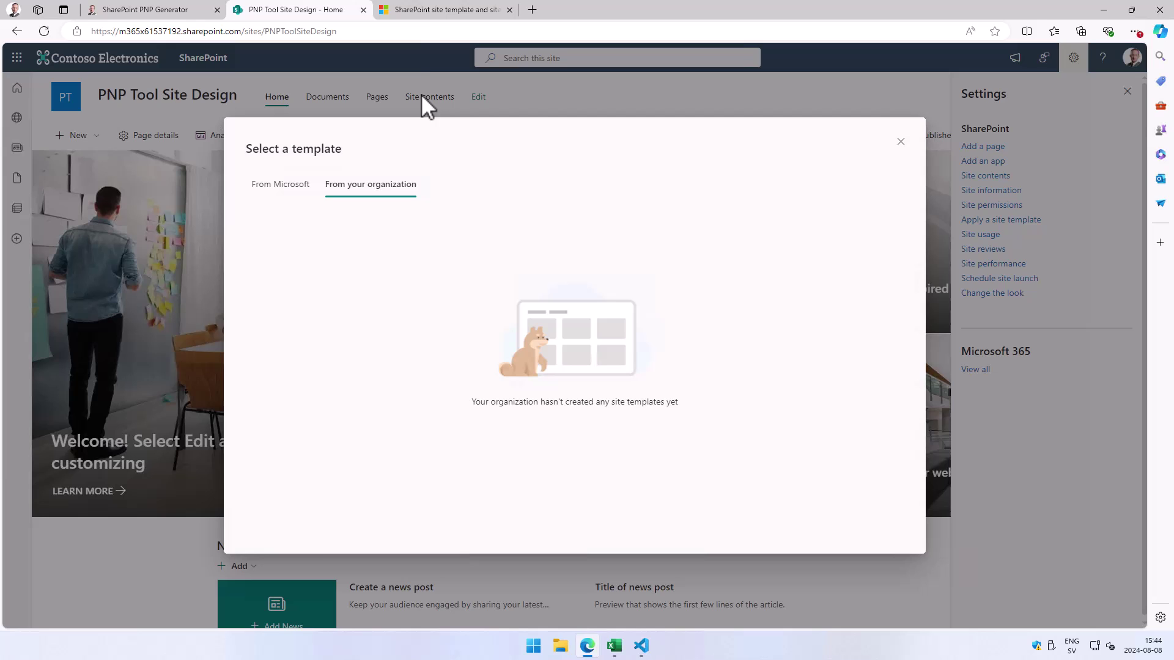
Open the JSON schema reference article from the Microsoft Learn site template documentation.
{"action": "left_click", "coordinate": [441, 15]}
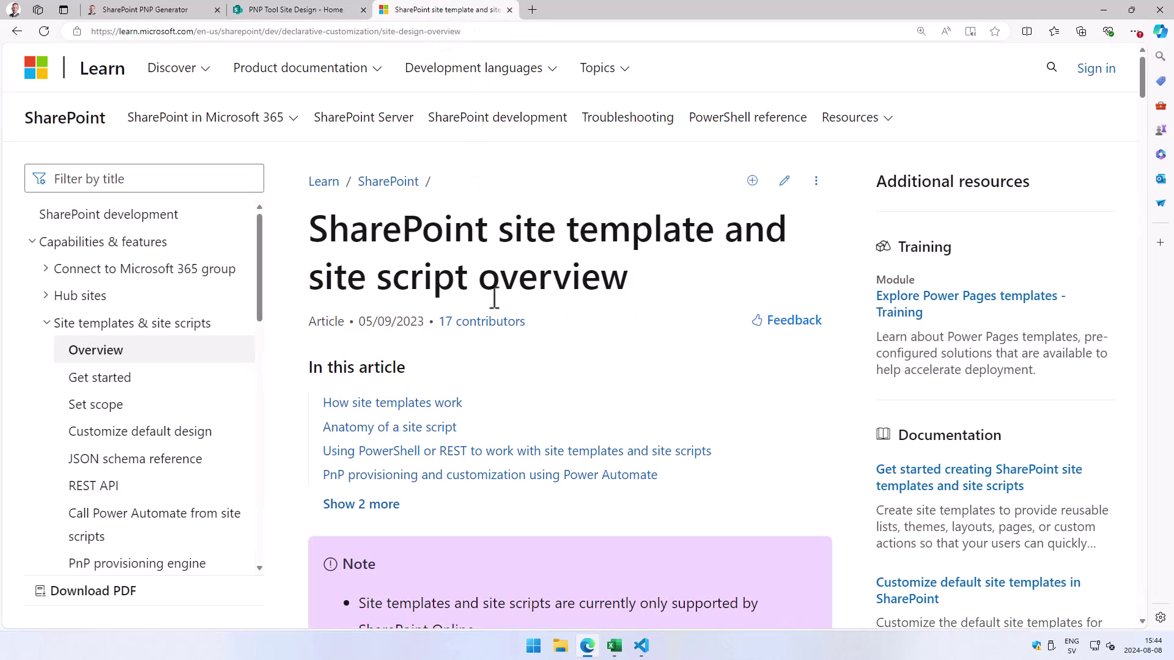
{"action": "scroll", "coordinate": [495, 297], "scroll_direction": "down", "scroll_amount": 2}
{"action": "scroll", "coordinate": [495, 296], "scroll_direction": "down", "scroll_amount": 1}
{"action": "scroll", "coordinate": [495, 296], "scroll_direction": "down", "scroll_amount": 6}
{"action": "scroll", "coordinate": [496, 296], "scroll_direction": "down", "scroll_amount": 3}
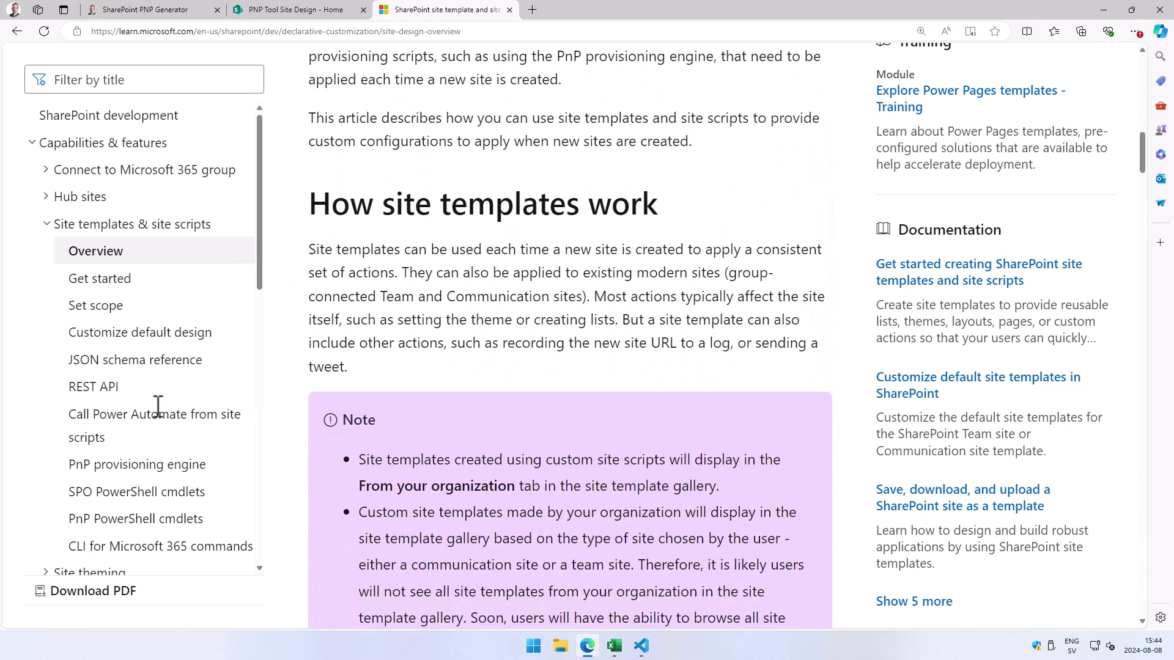
{"action": "left_click", "coordinate": [101, 363]}
{"action": "scroll", "coordinate": [522, 362], "scroll_direction": "down", "scroll_amount": 1}
{"action": "scroll", "coordinate": [521, 371], "scroll_direction": "down", "scroll_amount": 4}
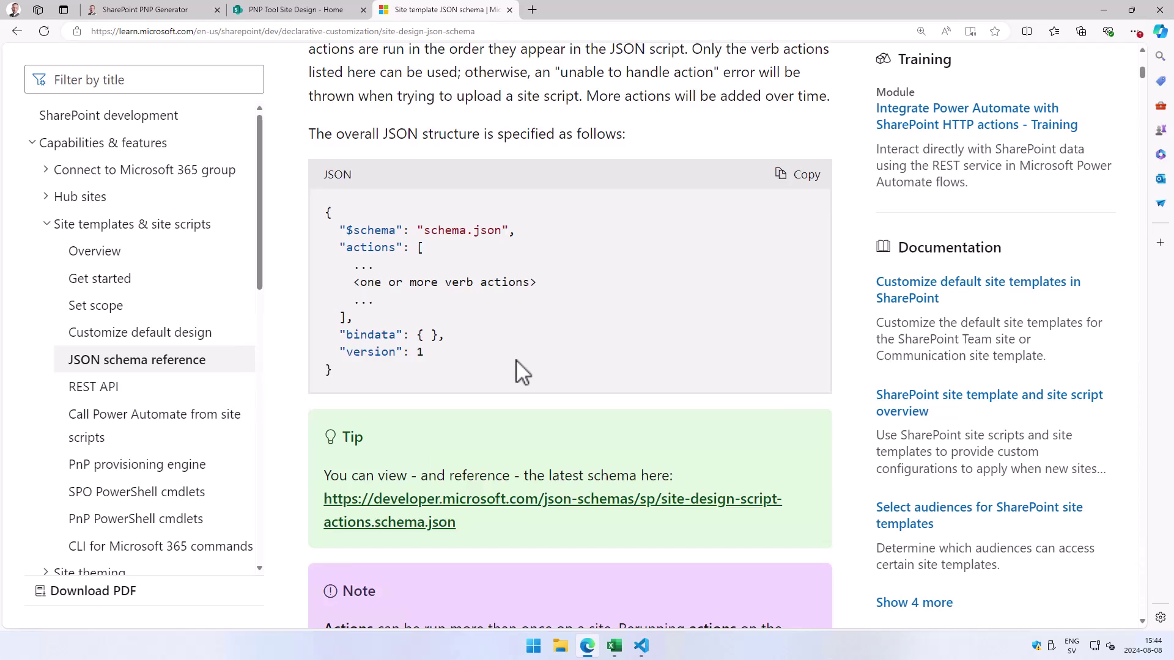
{"action": "scroll", "coordinate": [516, 361], "scroll_direction": "down", "scroll_amount": 4}
{"action": "scroll", "coordinate": [517, 360], "scroll_direction": "down", "scroll_amount": 5}
{"action": "scroll", "coordinate": [517, 361], "scroll_direction": "down", "scroll_amount": 2}
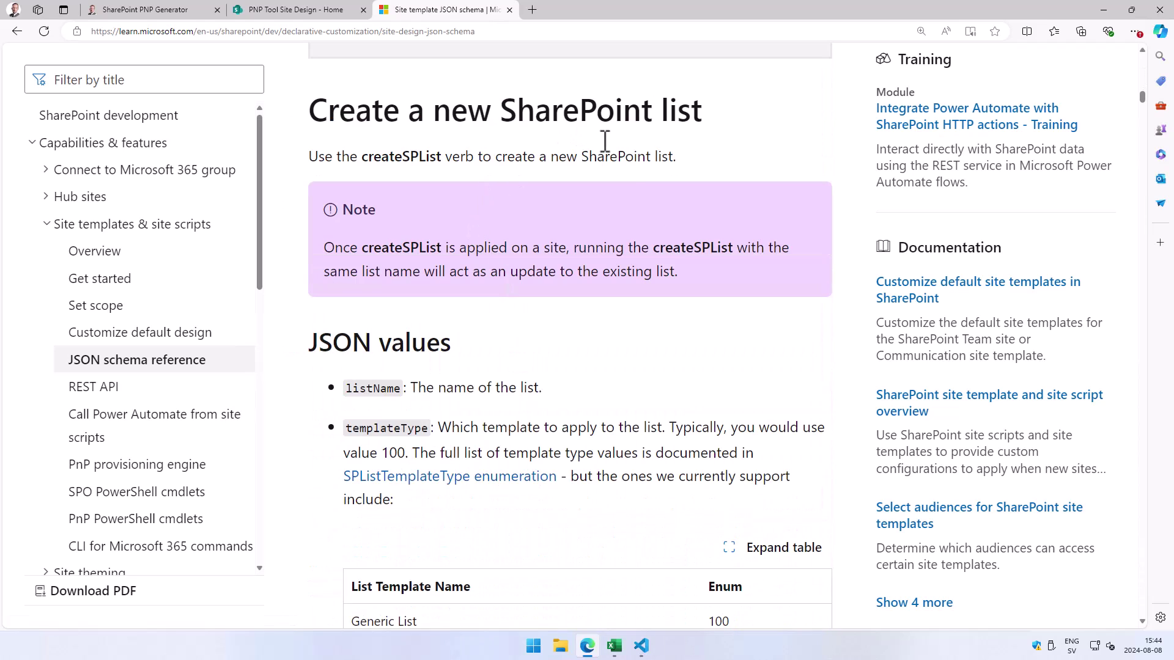
{"action": "scroll", "coordinate": [558, 303], "scroll_direction": "down", "scroll_amount": 2}
{"action": "scroll", "coordinate": [557, 306], "scroll_direction": "down", "scroll_amount": 1}
{"action": "scroll", "coordinate": [521, 385], "scroll_direction": "down", "scroll_amount": 5}
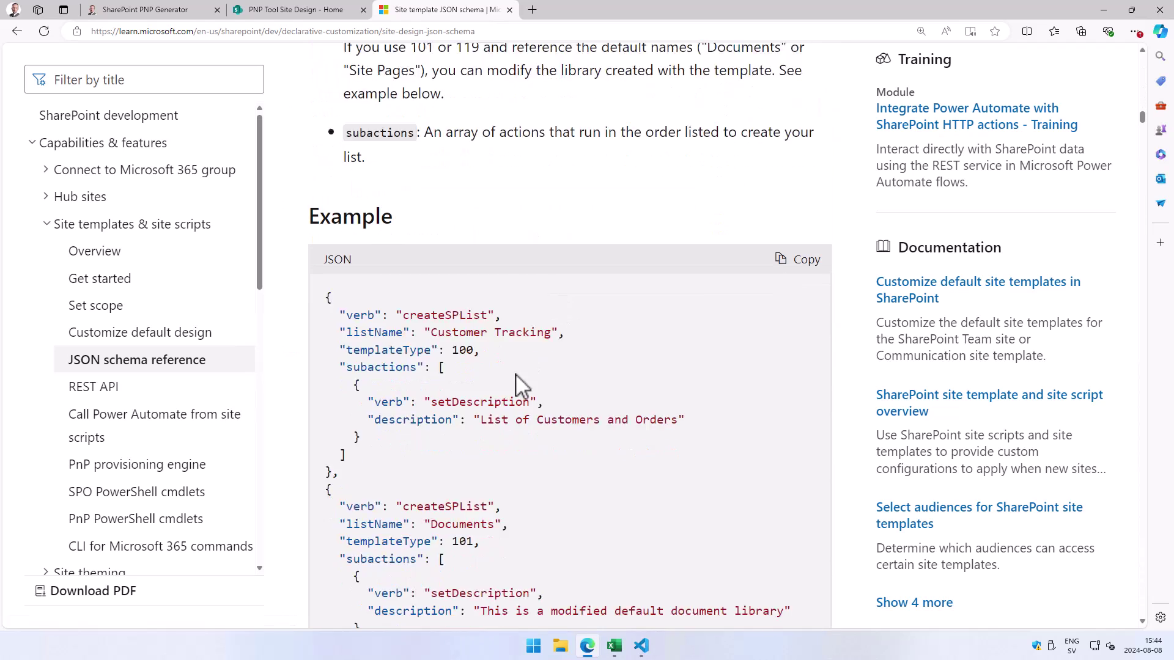
{"action": "scroll", "coordinate": [521, 385], "scroll_direction": "down", "scroll_amount": 1}
{"action": "scroll", "coordinate": [472, 367], "scroll_direction": "down", "scroll_amount": 3}
{"action": "scroll", "coordinate": [470, 371], "scroll_direction": "down", "scroll_amount": 4}
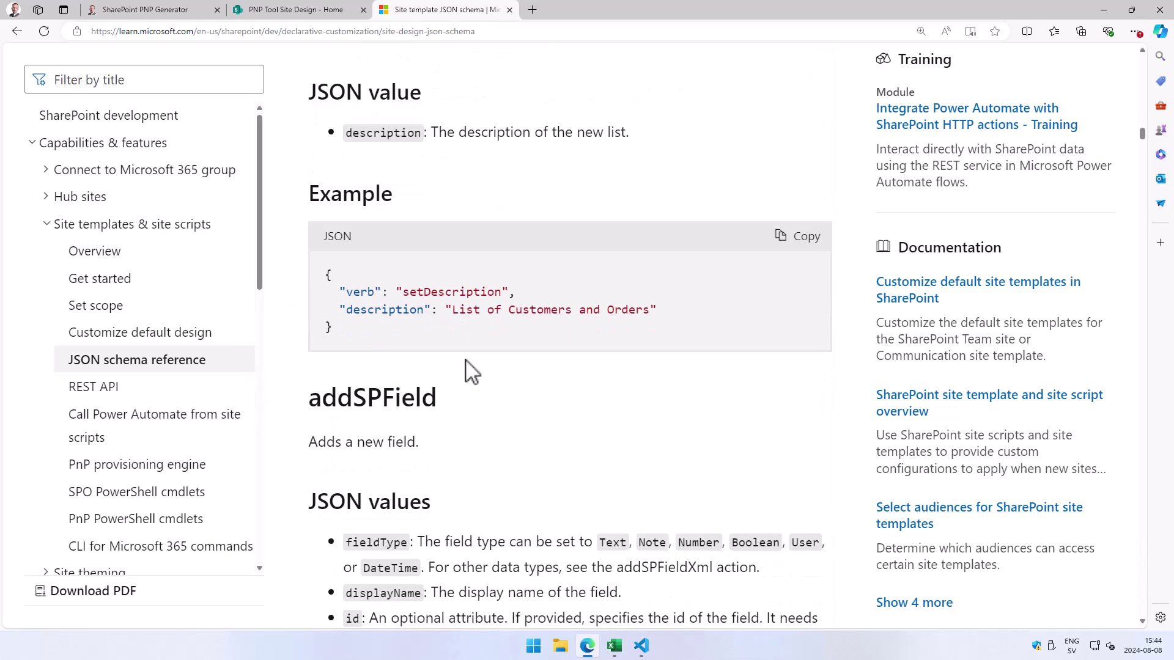
{"action": "scroll", "coordinate": [471, 372], "scroll_direction": "down", "scroll_amount": 3}
{"action": "scroll", "coordinate": [440, 370], "scroll_direction": "down", "scroll_amount": 6}
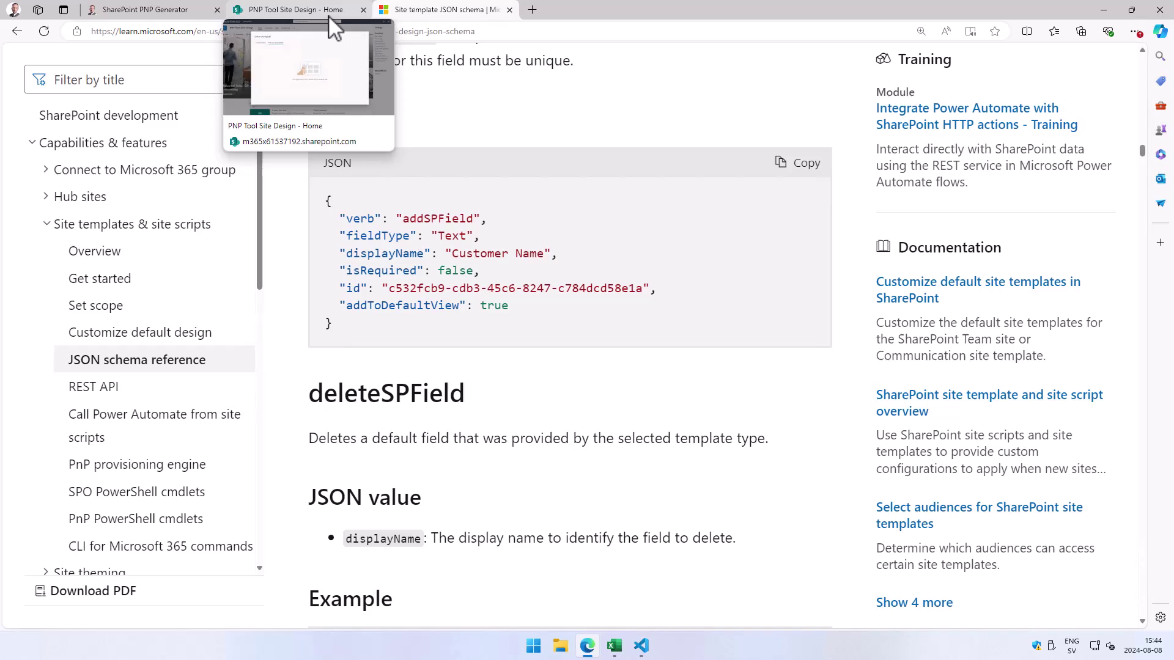
Load the Invoice example data into PnP List Generator and select the 'Invoices' list name.
{"action": "left_click", "coordinate": [328, 15]}
{"action": "left_click", "coordinate": [145, 17]}
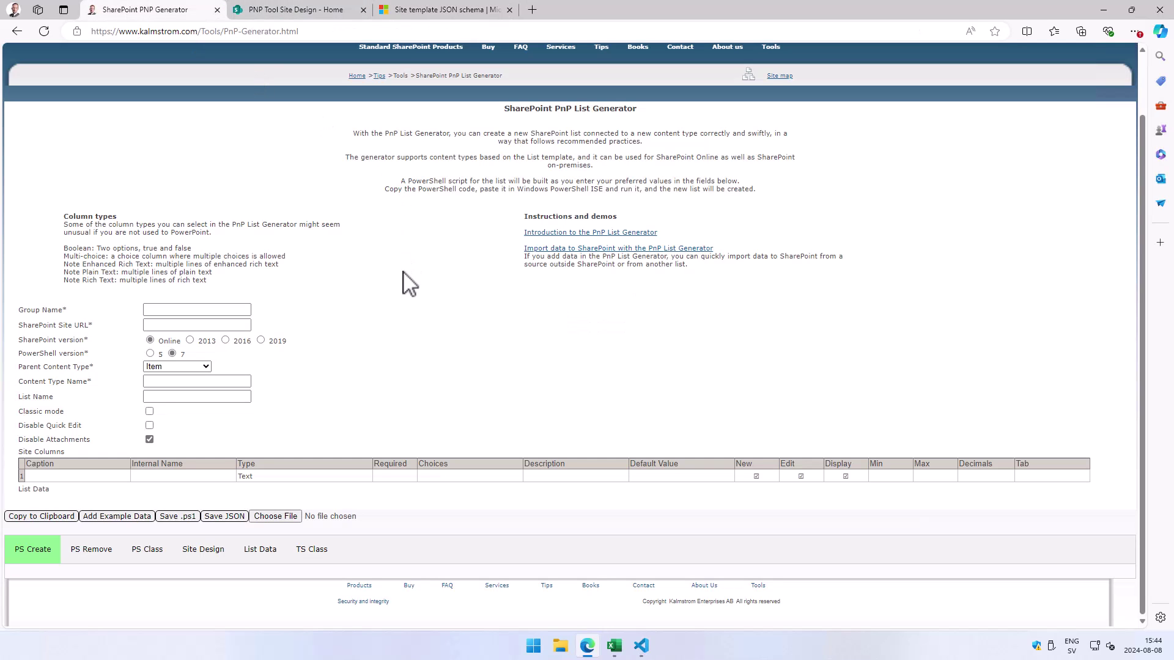
{"action": "mouse_move", "coordinate": [116, 516]}
{"action": "left_click", "coordinate": [136, 520]}
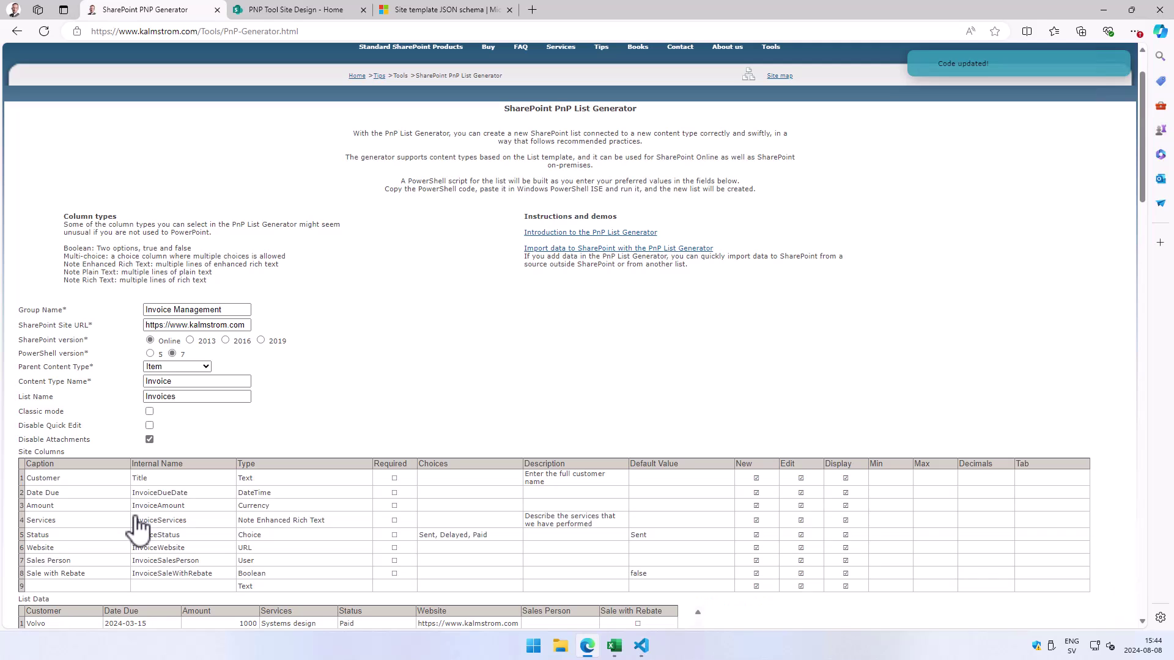
{"action": "scroll", "coordinate": [390, 400], "scroll_direction": "down", "scroll_amount": 1}
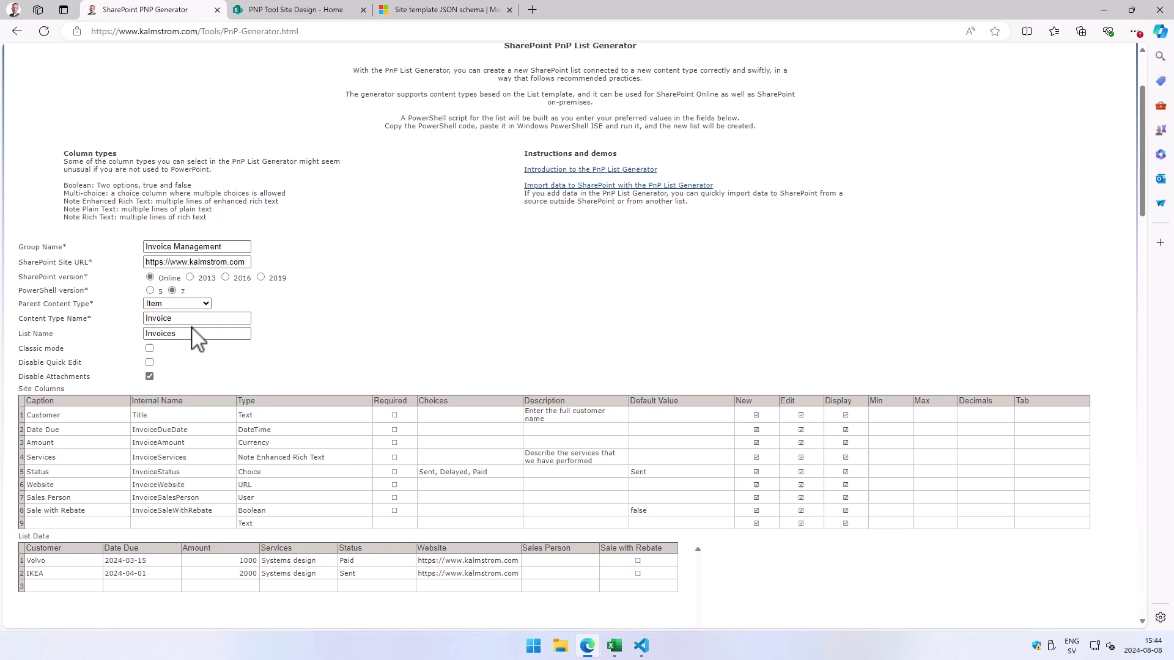
{"action": "double_click", "coordinate": [166, 333]}
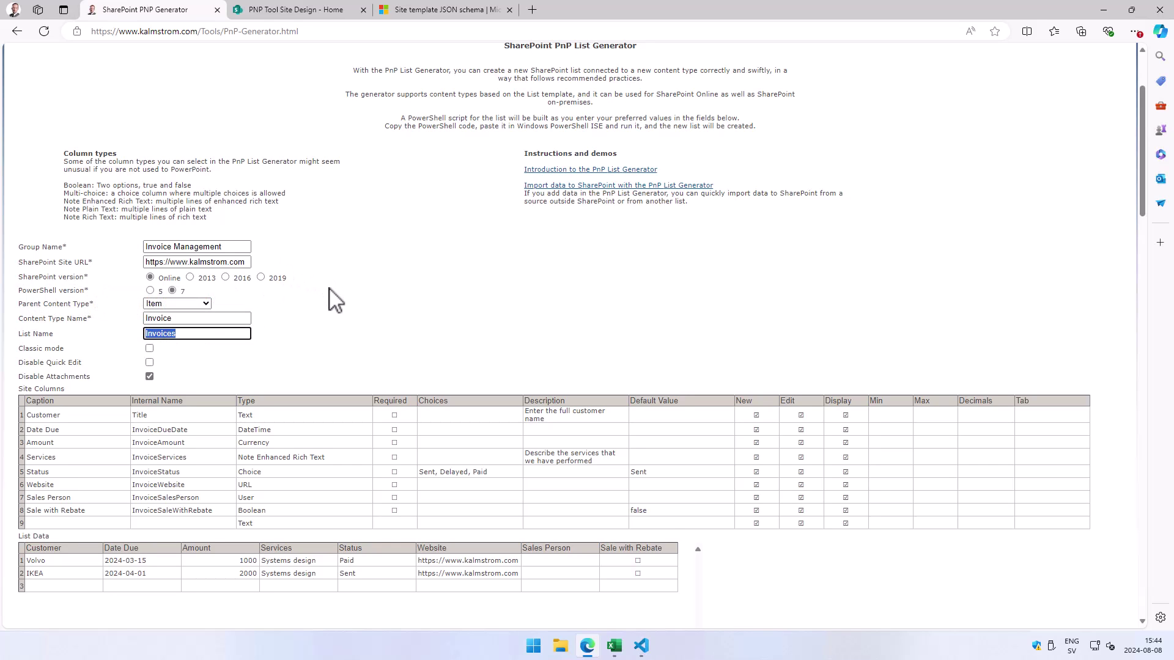
{"action": "scroll", "coordinate": [327, 296], "scroll_direction": "down", "scroll_amount": 2}
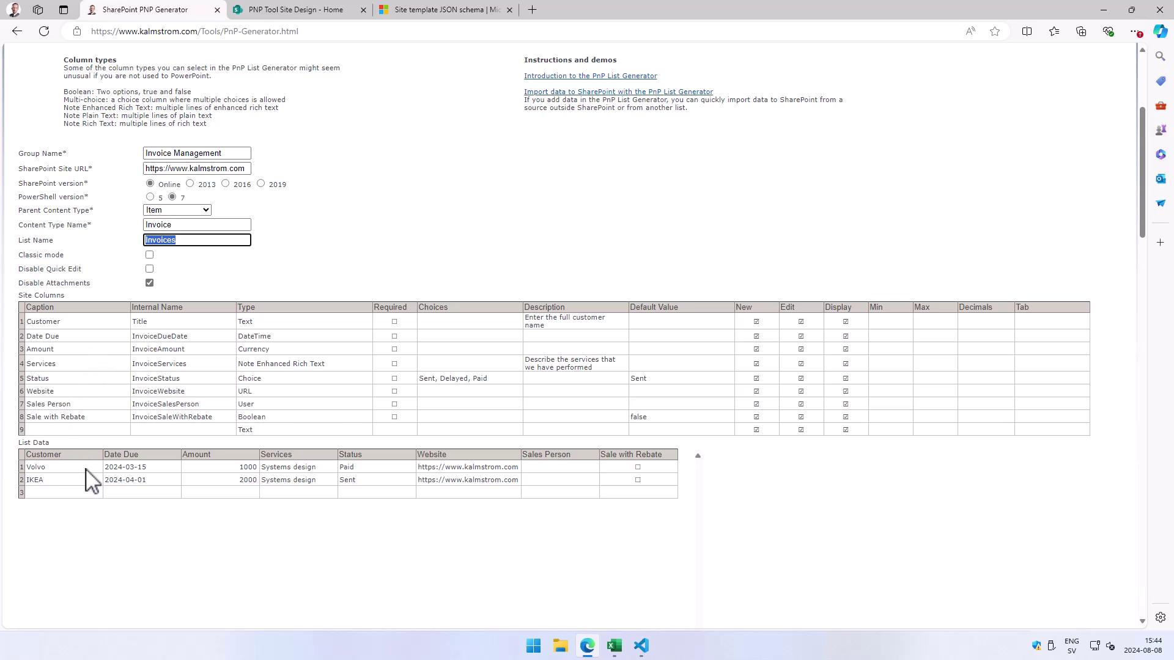
{"action": "scroll", "coordinate": [174, 499], "scroll_direction": "down", "scroll_amount": 1}
{"action": "scroll", "coordinate": [192, 495], "scroll_direction": "down", "scroll_amount": 5}
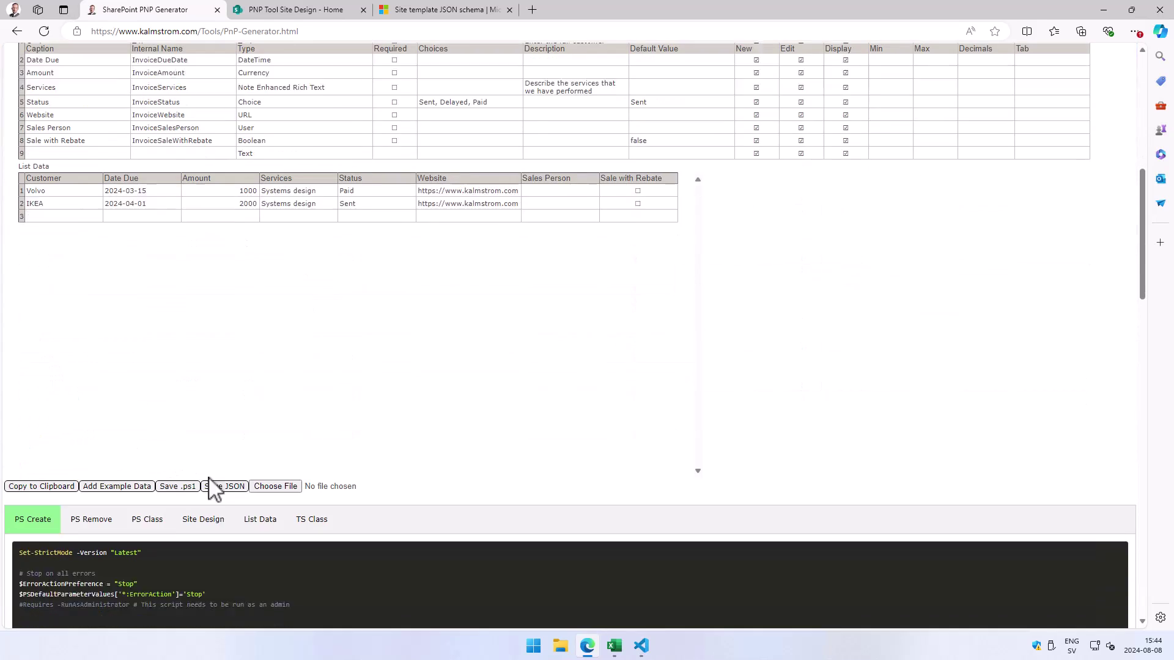
Display the generated Site Design script for the Invoice site columns.
{"action": "left_click", "coordinate": [216, 488]}
{"action": "scroll", "coordinate": [272, 484], "scroll_direction": "down", "scroll_amount": 2}
{"action": "scroll", "coordinate": [446, 344], "scroll_direction": "down", "scroll_amount": 2}
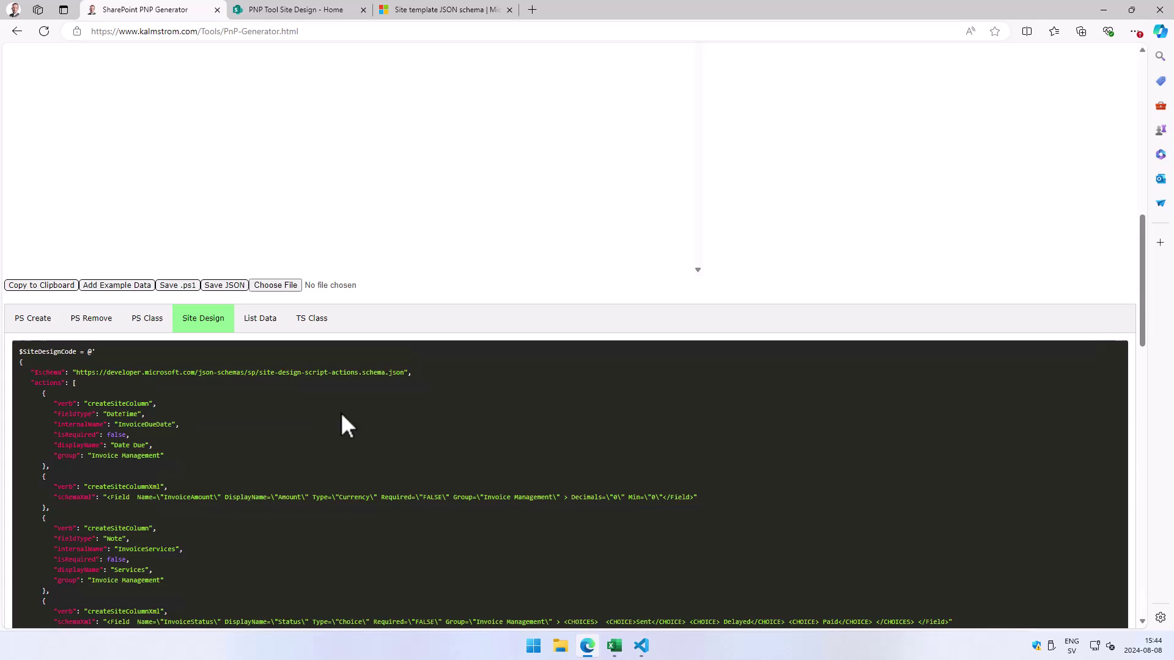
{"action": "scroll", "coordinate": [344, 425], "scroll_direction": "down", "scroll_amount": 2}
{"action": "scroll", "coordinate": [278, 414], "scroll_direction": "down", "scroll_amount": 2}
{"action": "scroll", "coordinate": [202, 332], "scroll_direction": "up", "scroll_amount": 1}
{"action": "scroll", "coordinate": [202, 332], "scroll_direction": "down", "scroll_amount": 2}
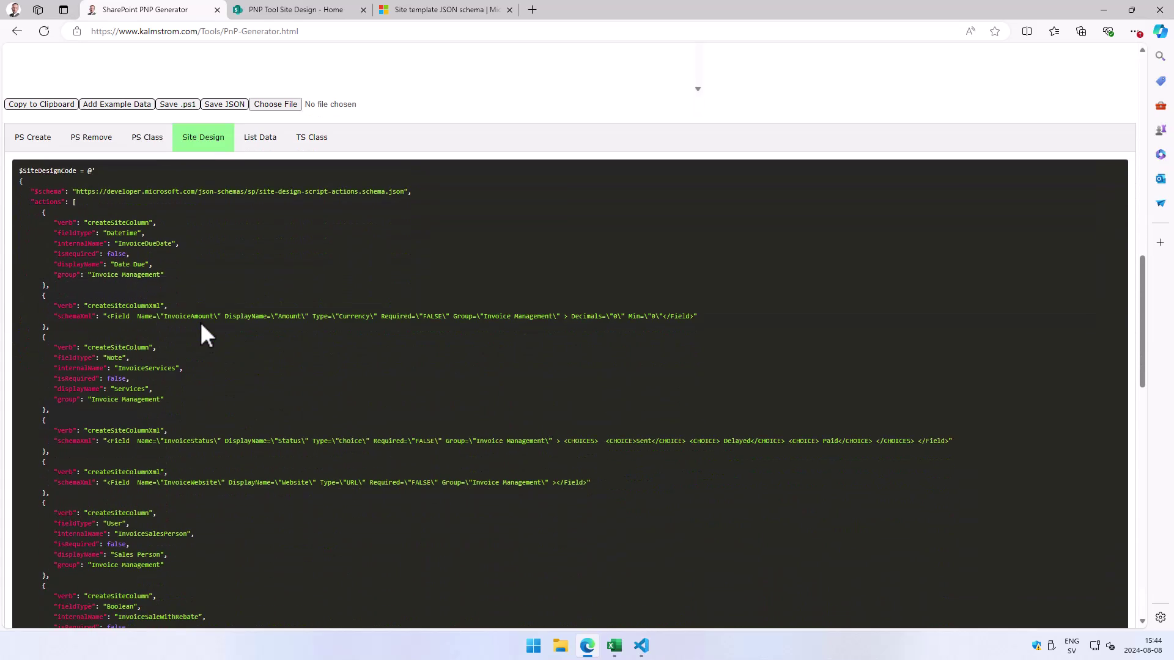
{"action": "scroll", "coordinate": [202, 333], "scroll_direction": "down", "scroll_amount": 5}
{"action": "scroll", "coordinate": [203, 332], "scroll_direction": "down", "scroll_amount": 10}
{"action": "scroll", "coordinate": [201, 327], "scroll_direction": "down", "scroll_amount": 5}
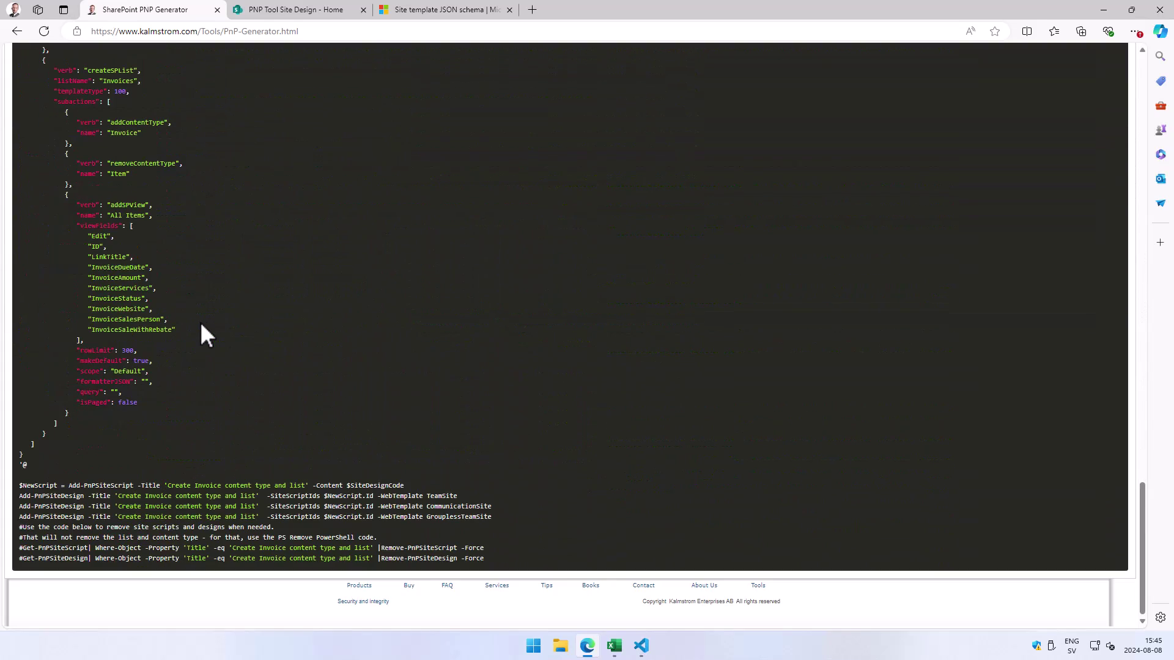
{"action": "scroll", "coordinate": [202, 326], "scroll_direction": "up", "scroll_amount": 5}
{"action": "scroll", "coordinate": [202, 327], "scroll_direction": "up", "scroll_amount": 15}
{"action": "scroll", "coordinate": [201, 326], "scroll_direction": "up", "scroll_amount": 2}
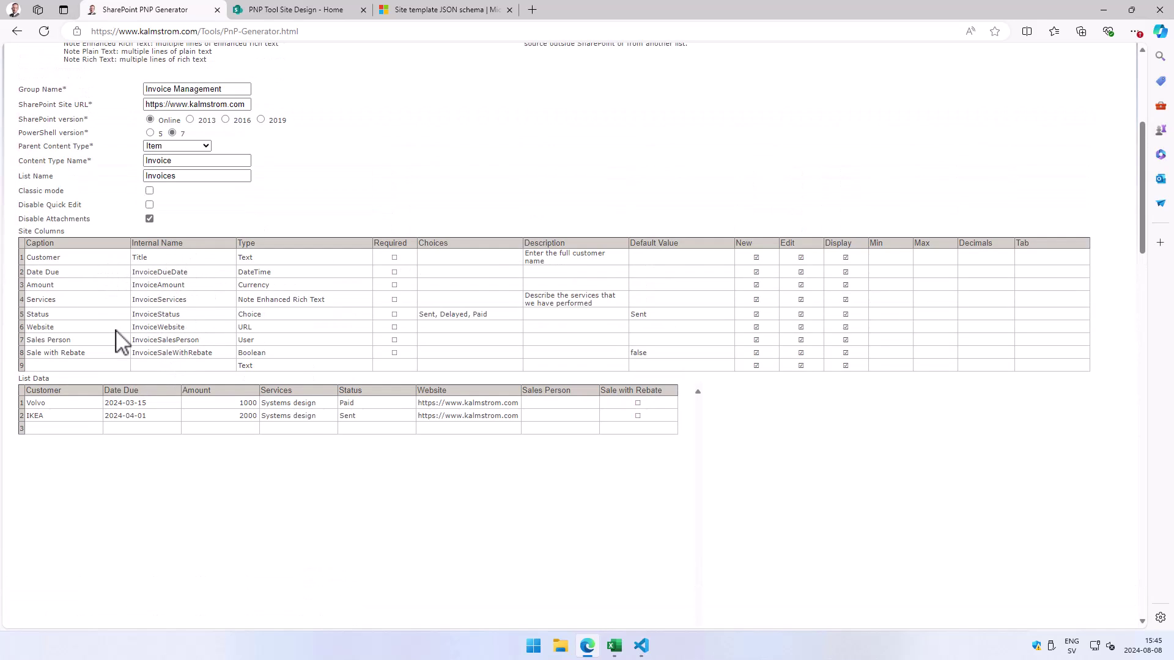
{"action": "scroll", "coordinate": [305, 496], "scroll_direction": "down", "scroll_amount": 2}
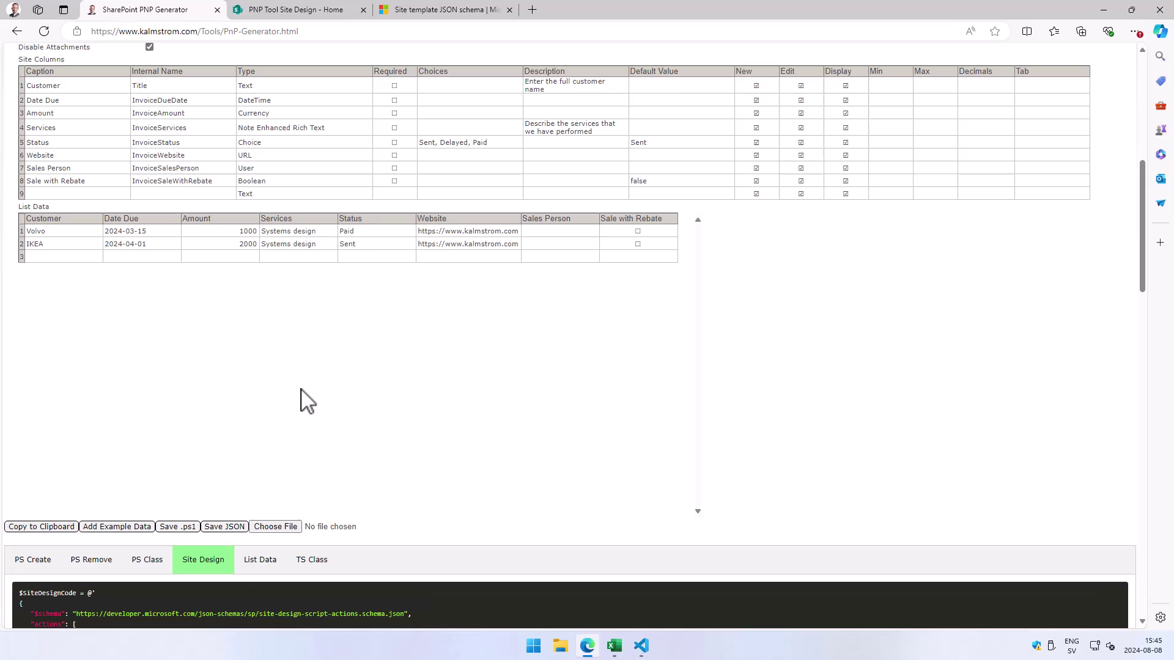
{"action": "mouse_move", "coordinate": [348, 366]}
{"action": "scroll", "coordinate": [303, 275], "scroll_direction": "down", "scroll_amount": 3}
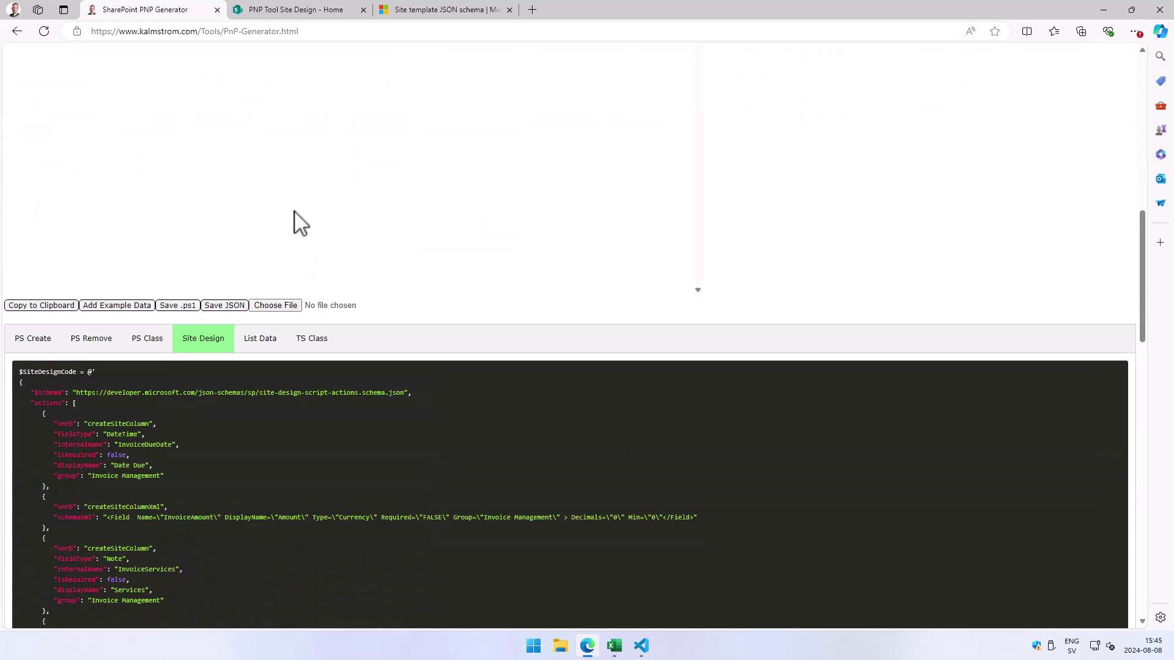
{"action": "scroll", "coordinate": [226, 445], "scroll_direction": "down", "scroll_amount": 1}
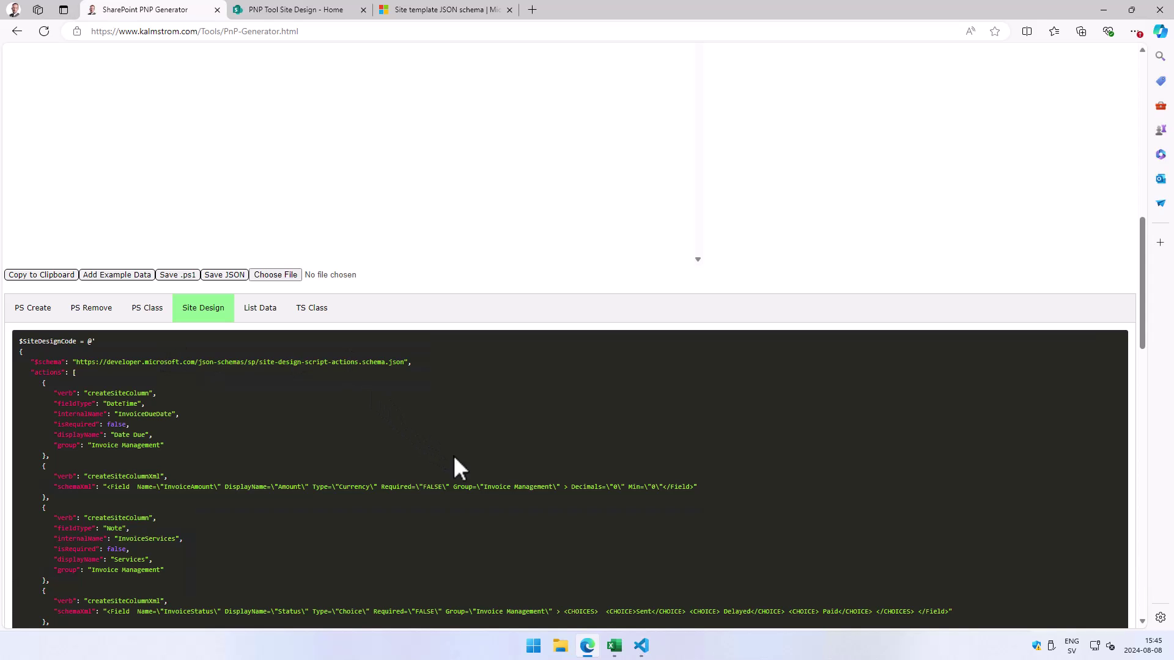
Create a new text file in Visual Studio Code with PowerShell as its language.
{"action": "left_click", "coordinate": [640, 646]}
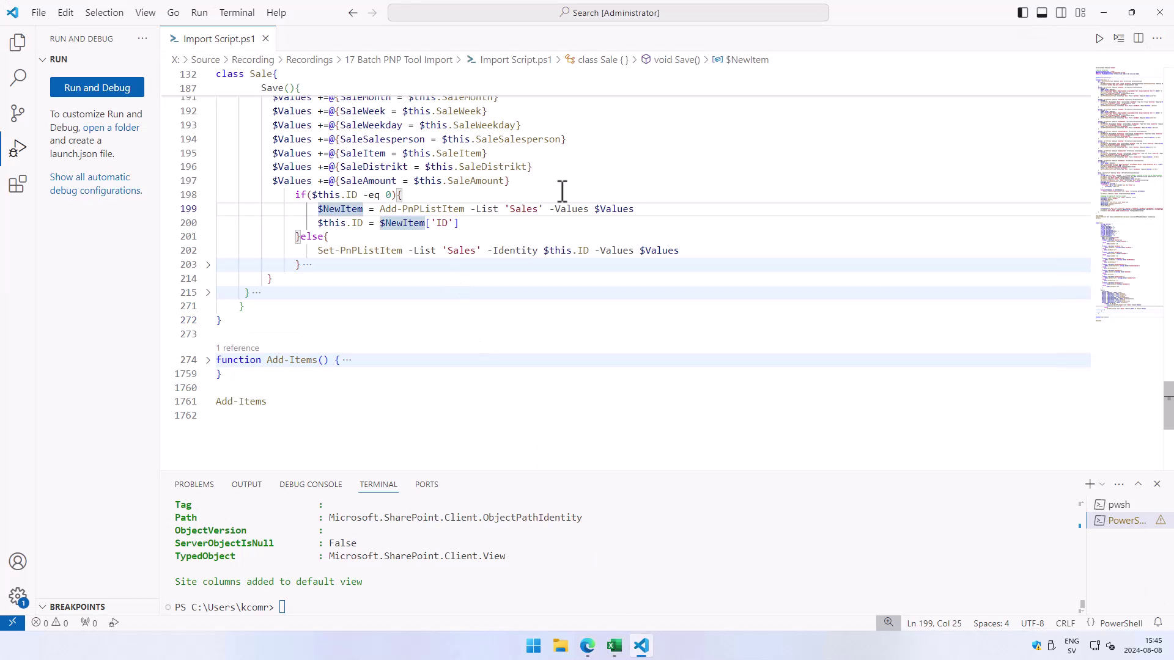
{"action": "scroll", "coordinate": [606, 198], "scroll_direction": "up", "scroll_amount": 3}
{"action": "scroll", "coordinate": [550, 187], "scroll_direction": "up", "scroll_amount": 3}
{"action": "scroll", "coordinate": [449, 175], "scroll_direction": "up", "scroll_amount": 2}
{"action": "scroll", "coordinate": [449, 173], "scroll_direction": "up", "scroll_amount": 2}
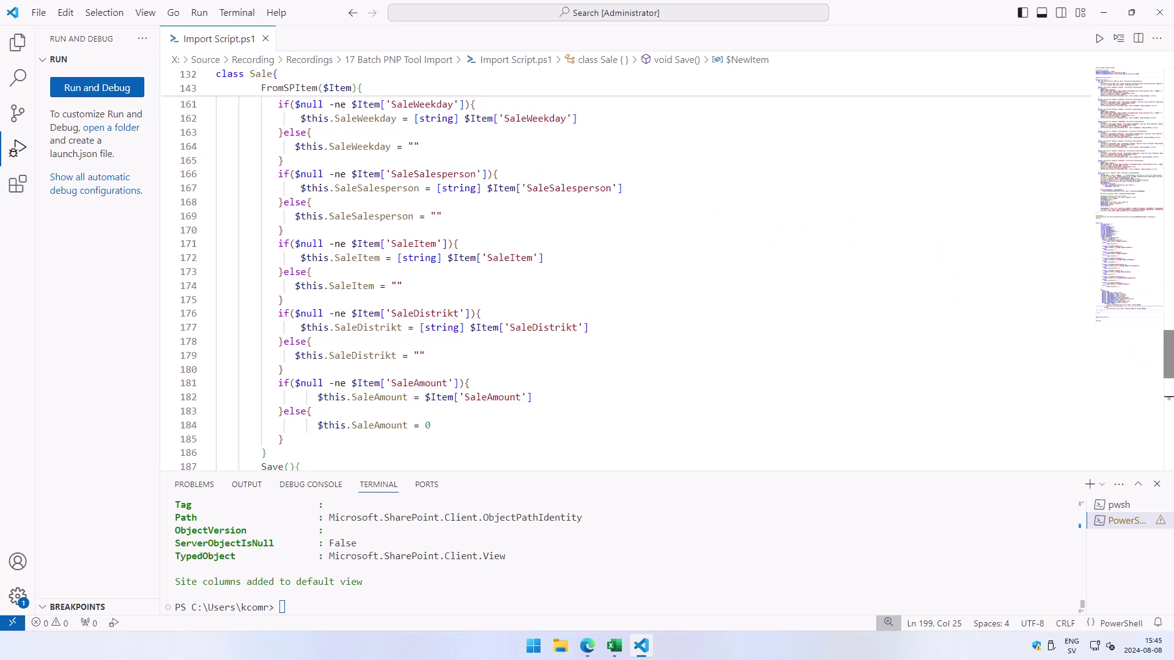
{"action": "left_click_drag", "start_coordinate": [1169, 366], "coordinate": [1158, 74]}
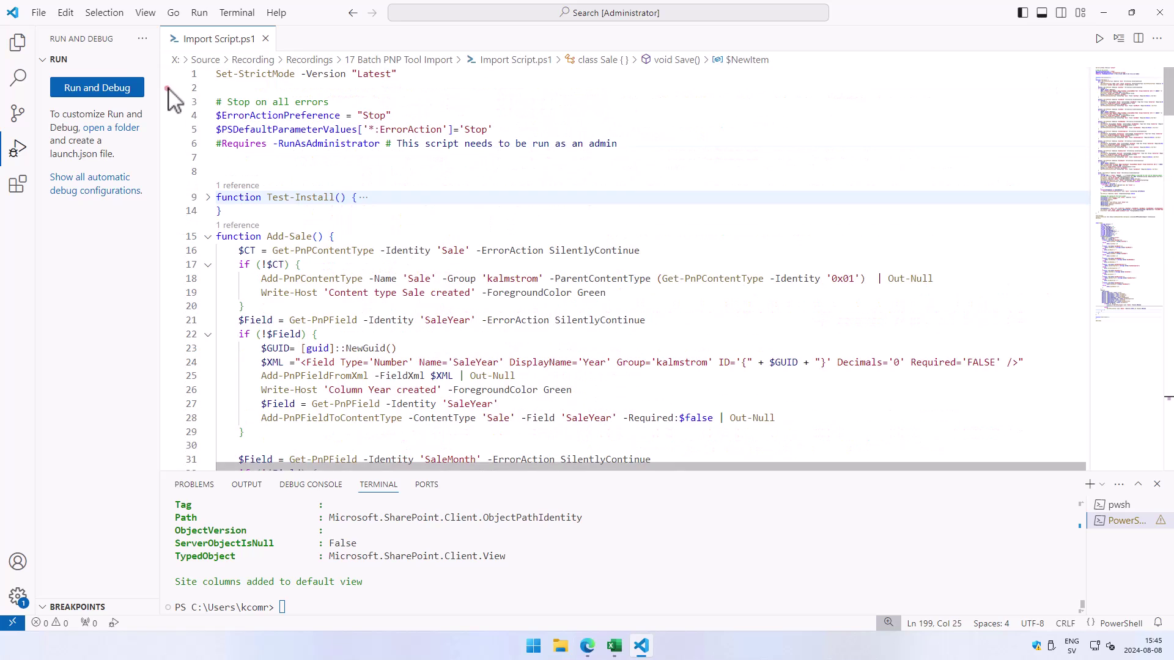
{"action": "left_click", "coordinate": [38, 12]}
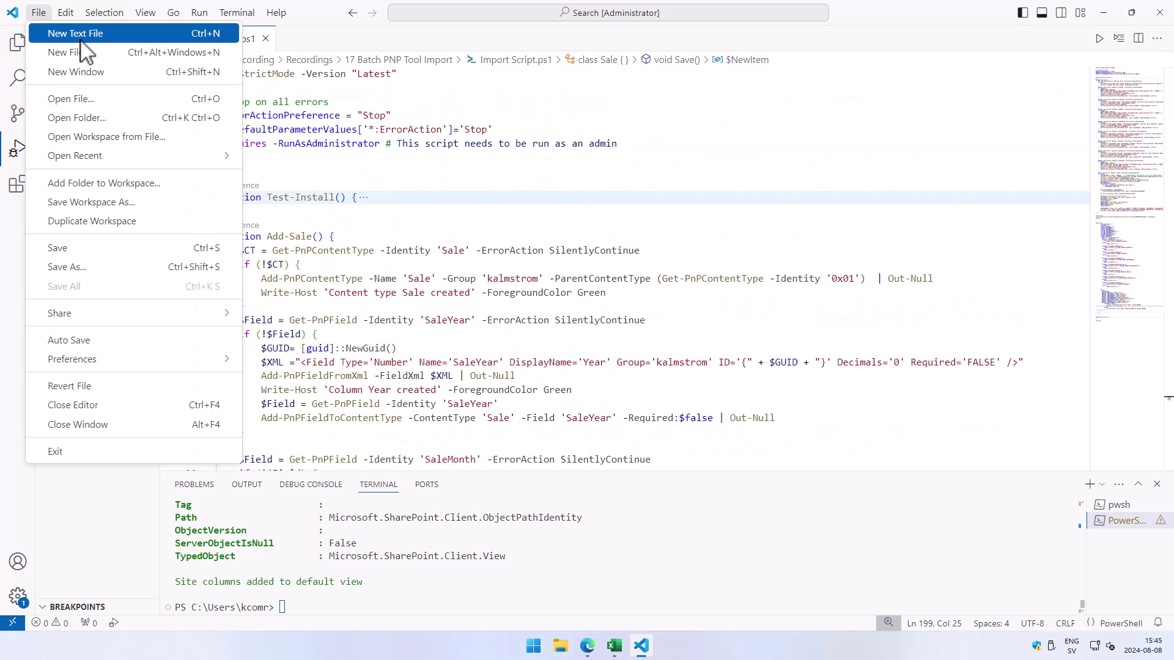
{"action": "left_click", "coordinate": [73, 37]}
{"action": "left_click", "coordinate": [272, 58]}
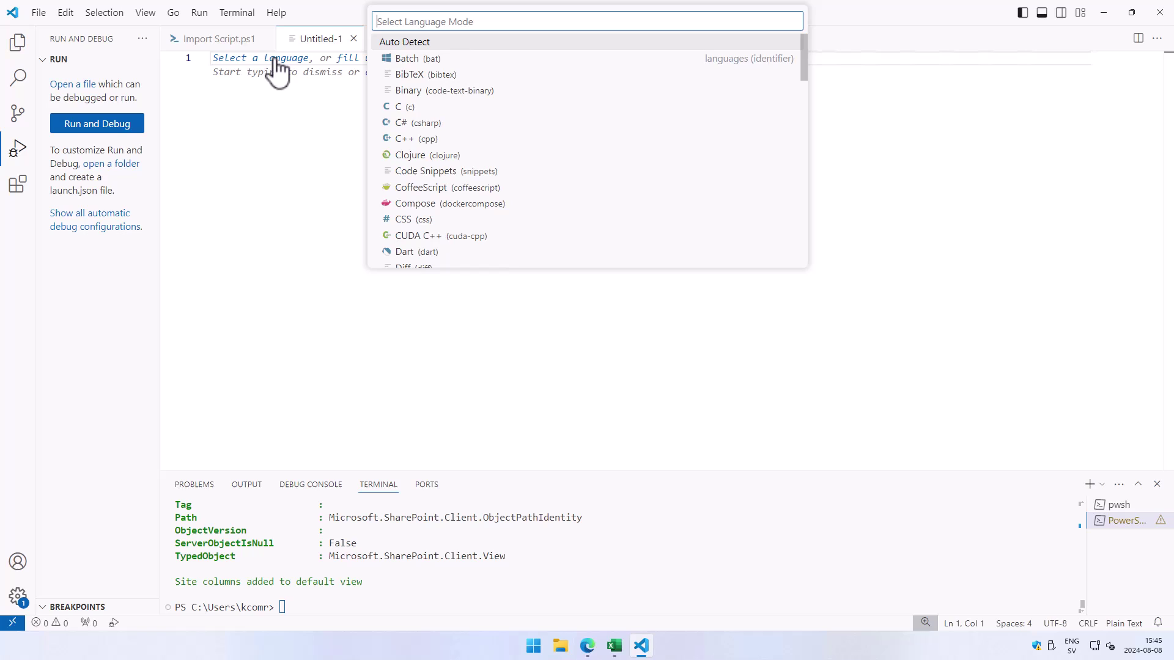
{"action": "type", "text": "power"}
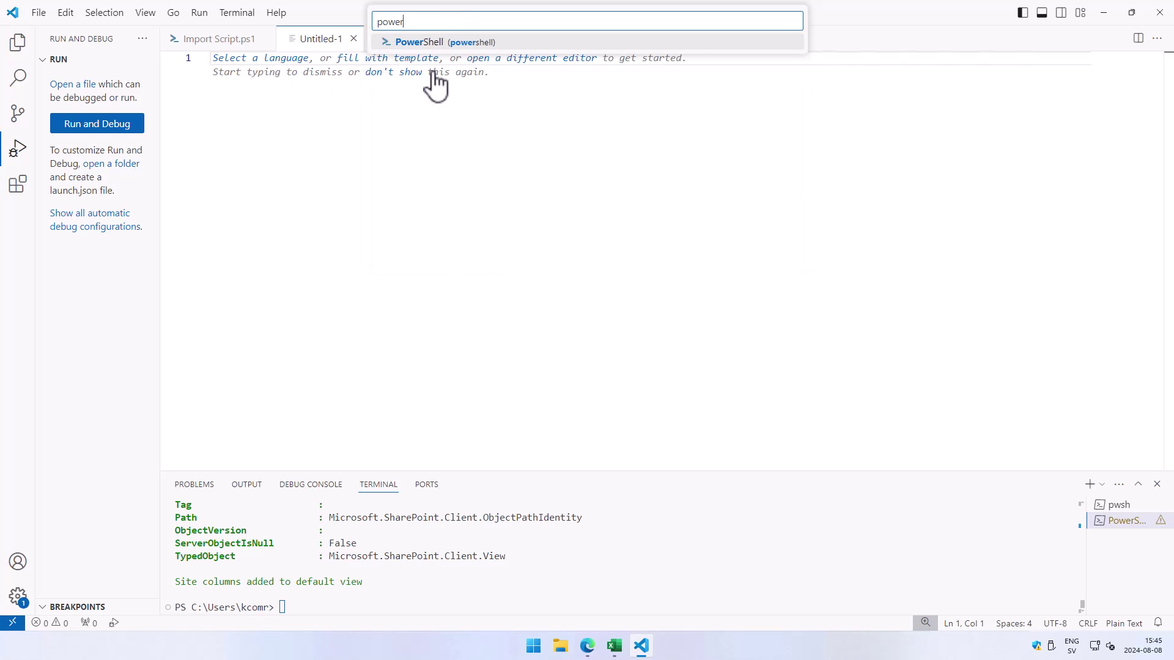
{"action": "left_click", "coordinate": [441, 43]}
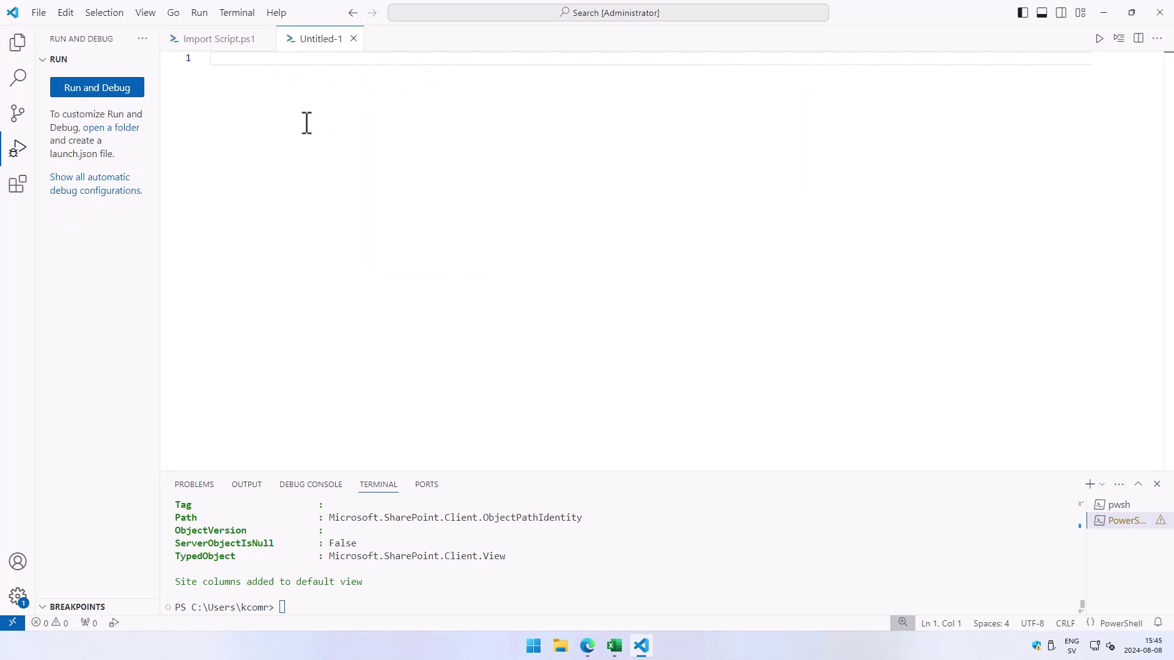
Save the file as Site Design Demo.ps1 in the 18 PNP Tool Site Designs folder.
{"action": "left_click", "coordinate": [40, 14]}
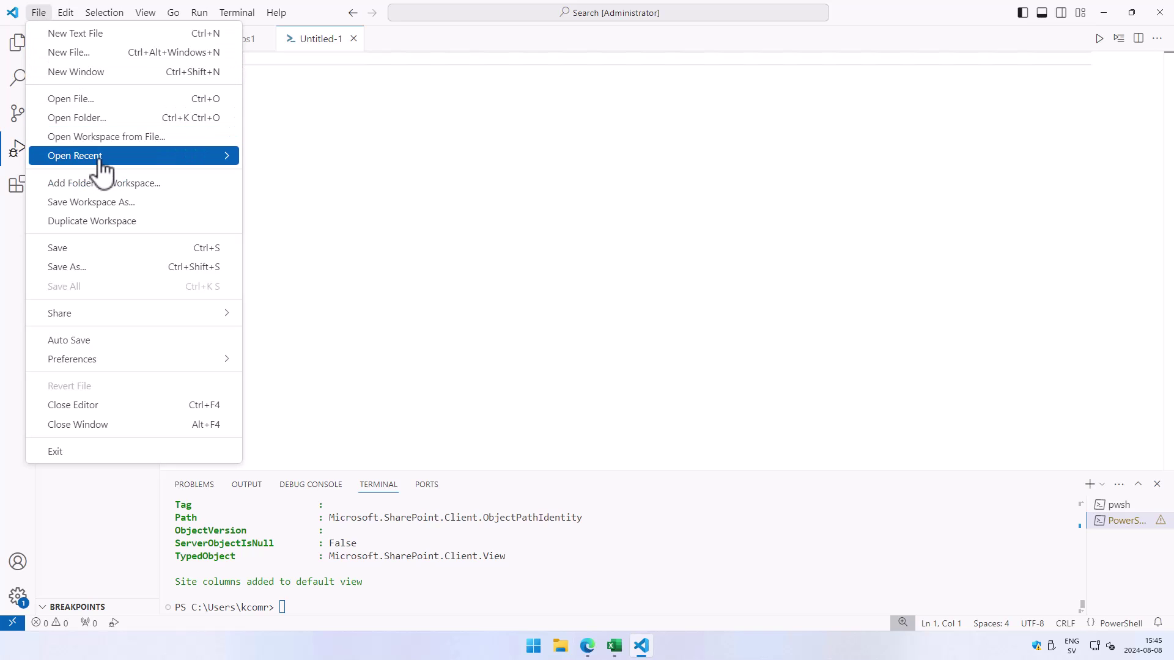
{"action": "left_click", "coordinate": [113, 273]}
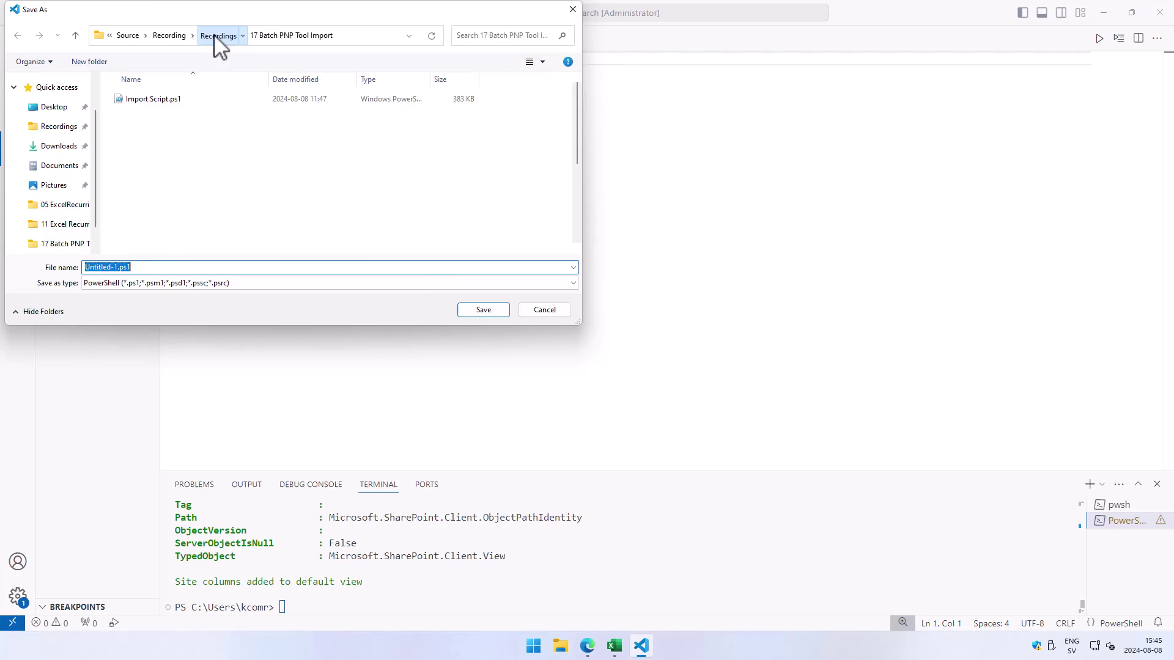
{"action": "left_click", "coordinate": [216, 36]}
{"action": "scroll", "coordinate": [230, 220], "scroll_direction": "down", "scroll_amount": 3}
{"action": "double_click", "coordinate": [236, 229]}
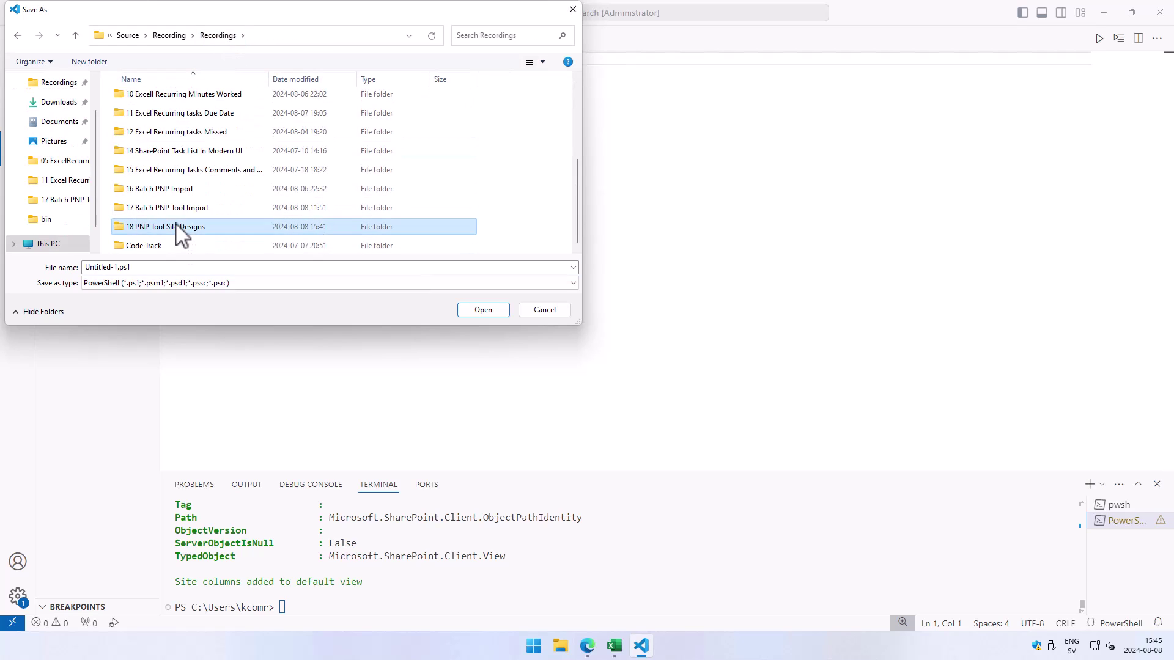
{"action": "type", "text": "Site"}
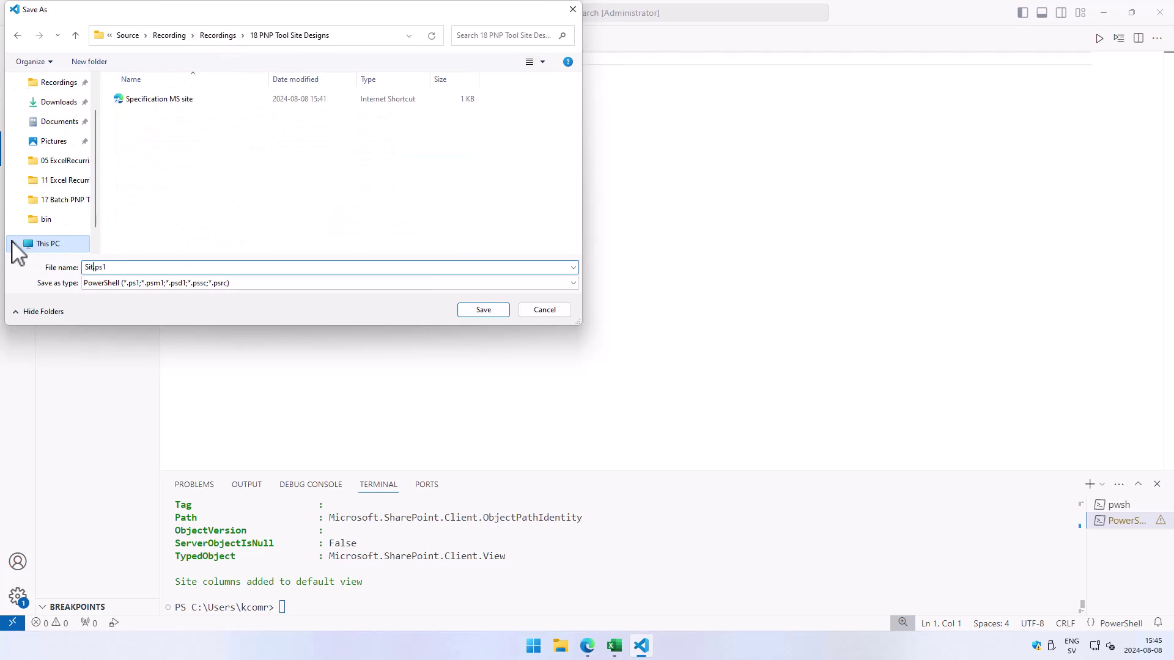
{"action": "type", "text": " Design Demo.p"}
{"action": "type", "text": "s"}
{"action": "key", "text": "Return"}
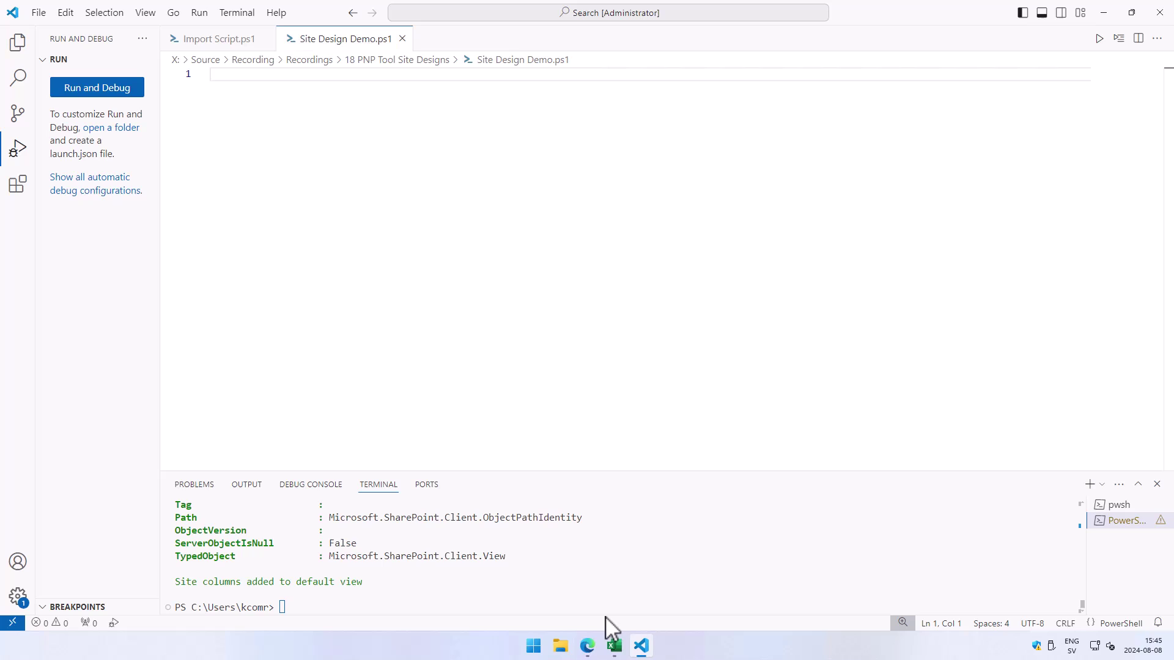
Copy the whole Site Design script from the generator and paste it into Site Design Demo.ps1.
{"action": "left_click", "coordinate": [586, 646]}
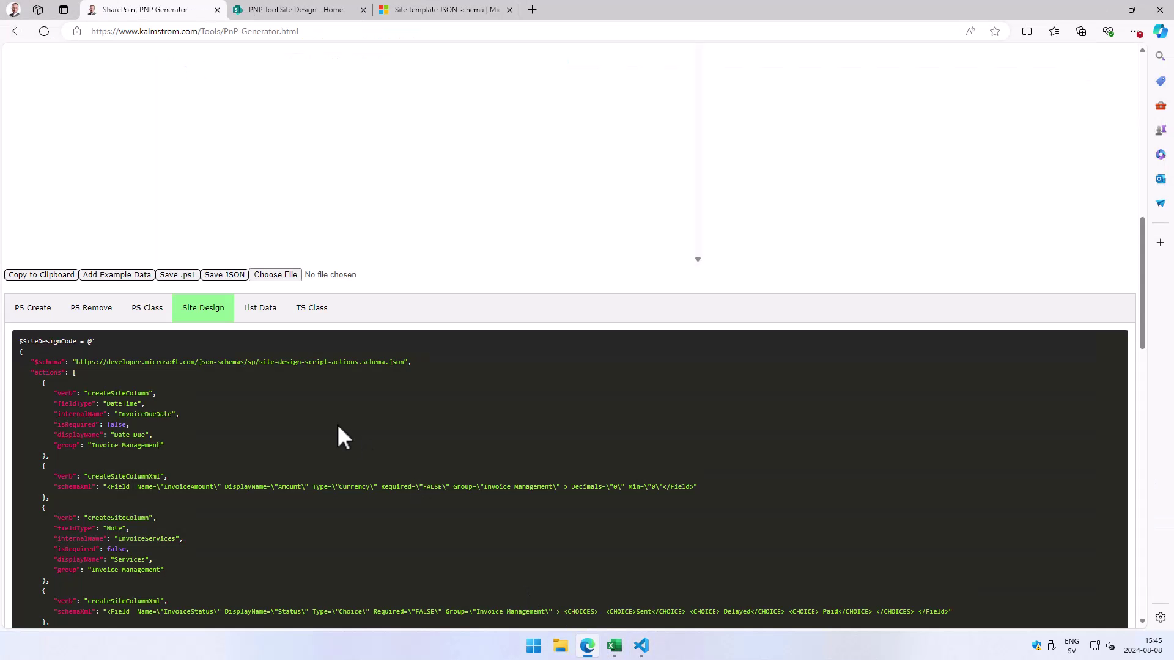
{"action": "scroll", "coordinate": [30, 349], "scroll_direction": "up", "scroll_amount": 1}
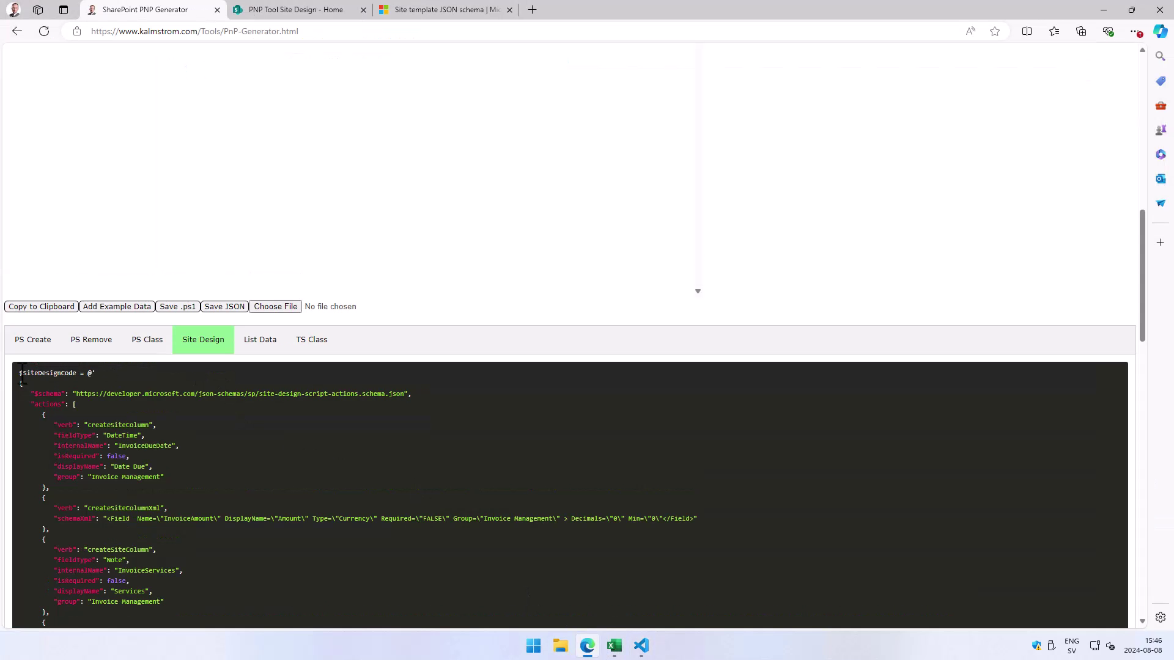
{"action": "left_click_drag", "start_coordinate": [20, 372], "coordinate": [231, 602]}
{"action": "scroll", "coordinate": [248, 624], "scroll_direction": "down", "scroll_amount": 1}
{"action": "scroll", "coordinate": [260, 626], "scroll_direction": "down", "scroll_amount": 5}
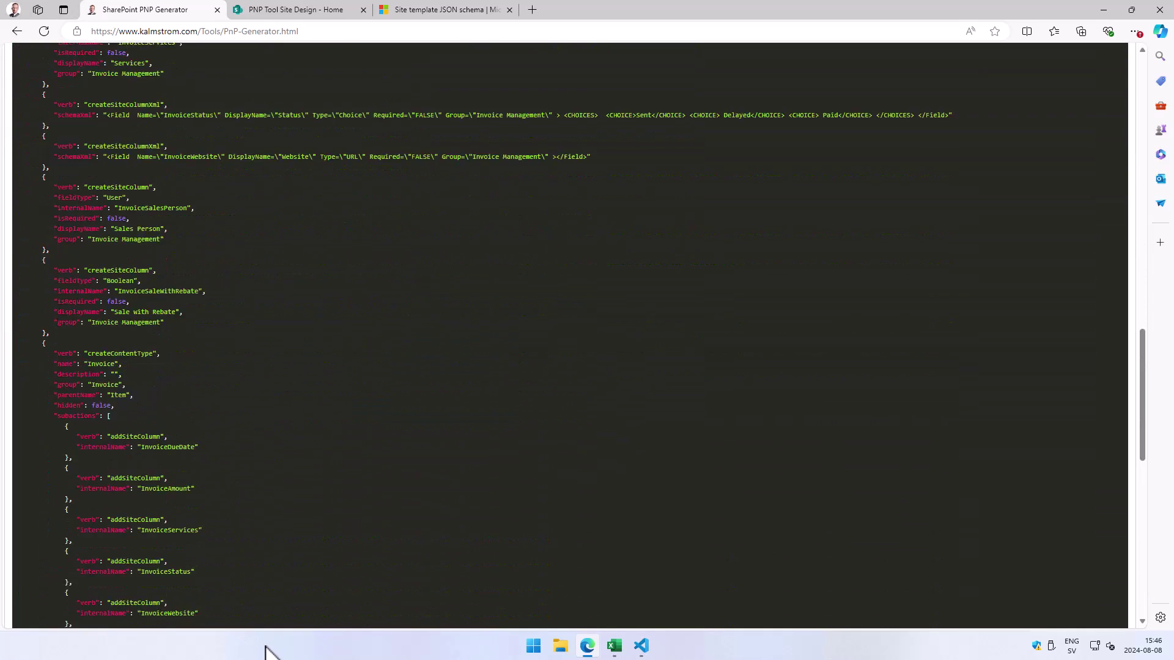
{"action": "scroll", "coordinate": [259, 626], "scroll_direction": "down", "scroll_amount": 5}
{"action": "scroll", "coordinate": [259, 626], "scroll_direction": "down", "scroll_amount": 5}
{"action": "key", "text": "ctrl+a"}
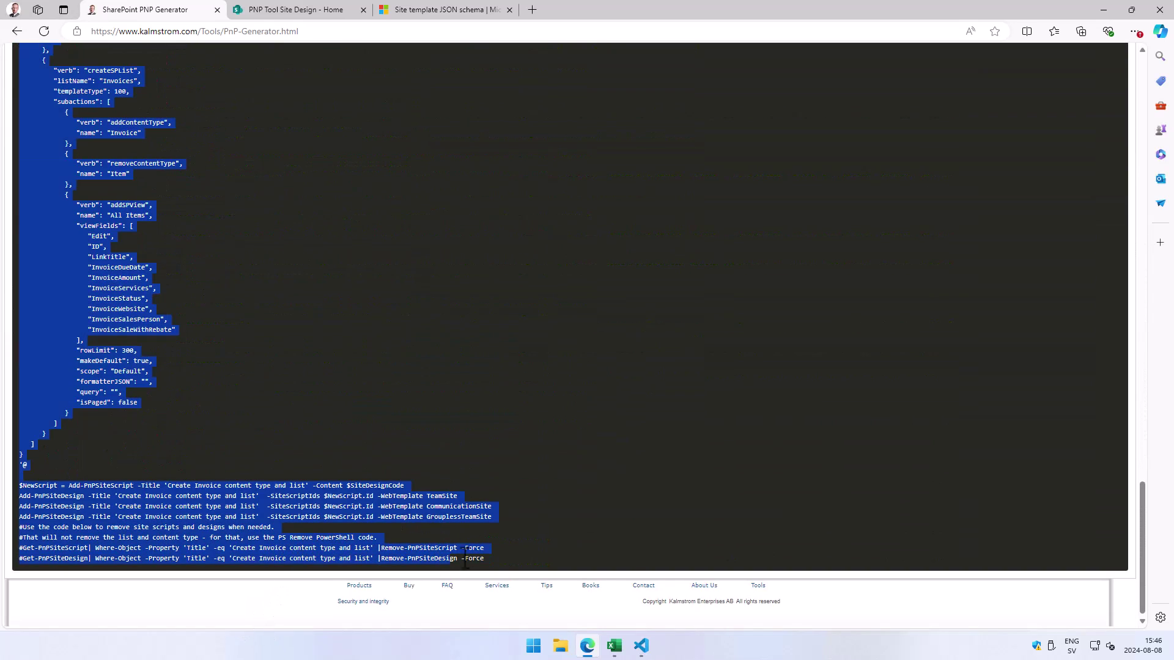
{"action": "right_click", "coordinate": [377, 498]}
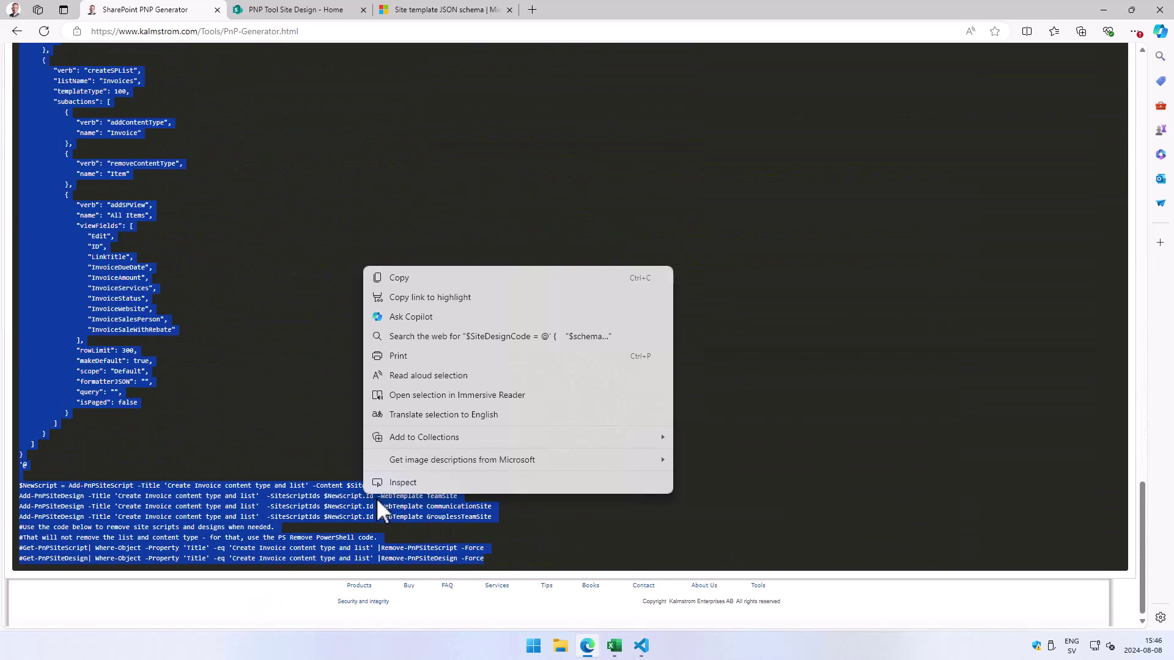
{"action": "left_click", "coordinate": [409, 280]}
{"action": "left_click", "coordinate": [642, 646]}
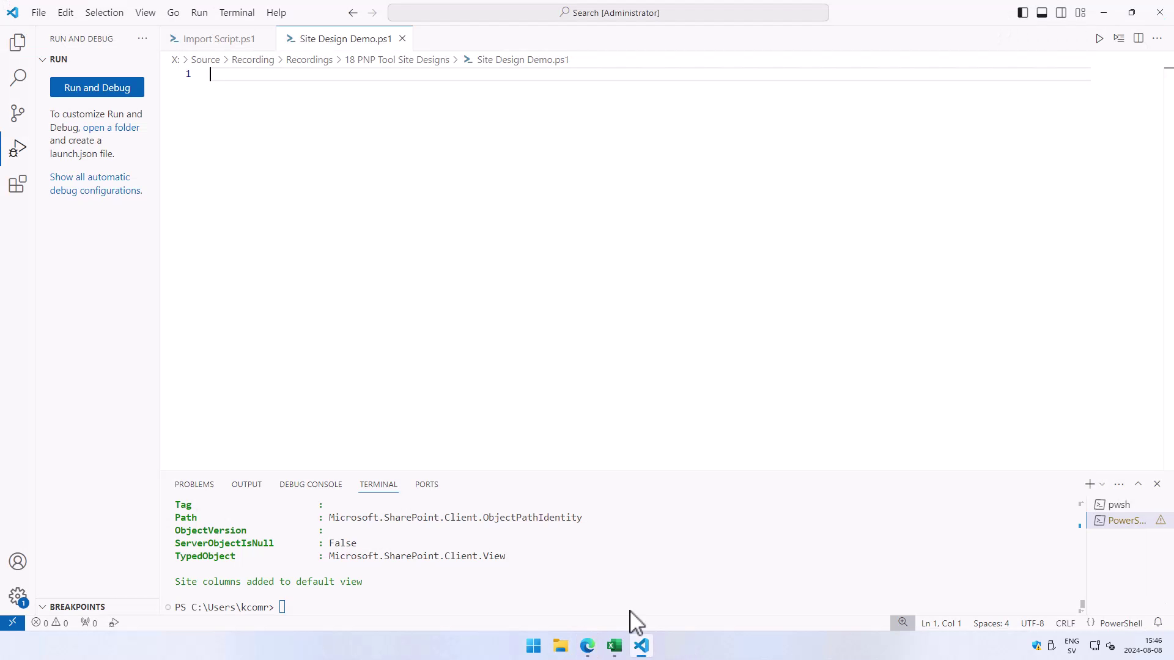
{"action": "key", "text": "ctrl+v"}
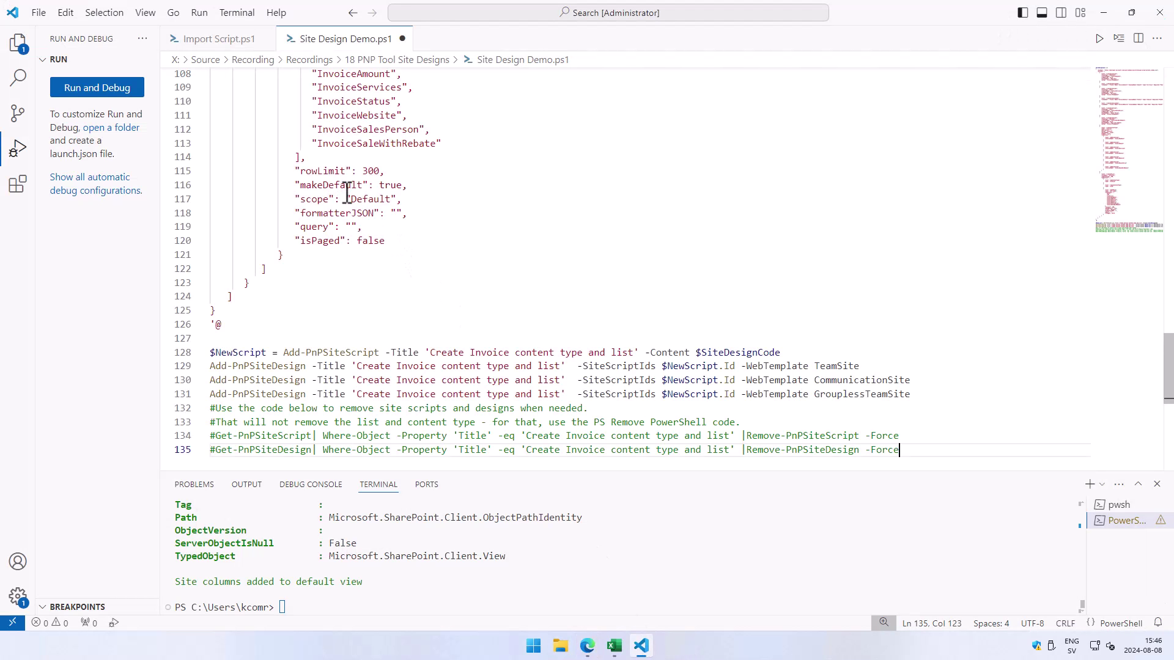
Check the terminal's current site connection and grab the PNPToolSiteDesign site address from the browser.
{"action": "left_click", "coordinate": [342, 601]}
{"action": "type", "text": "Get-PnPWeb"}
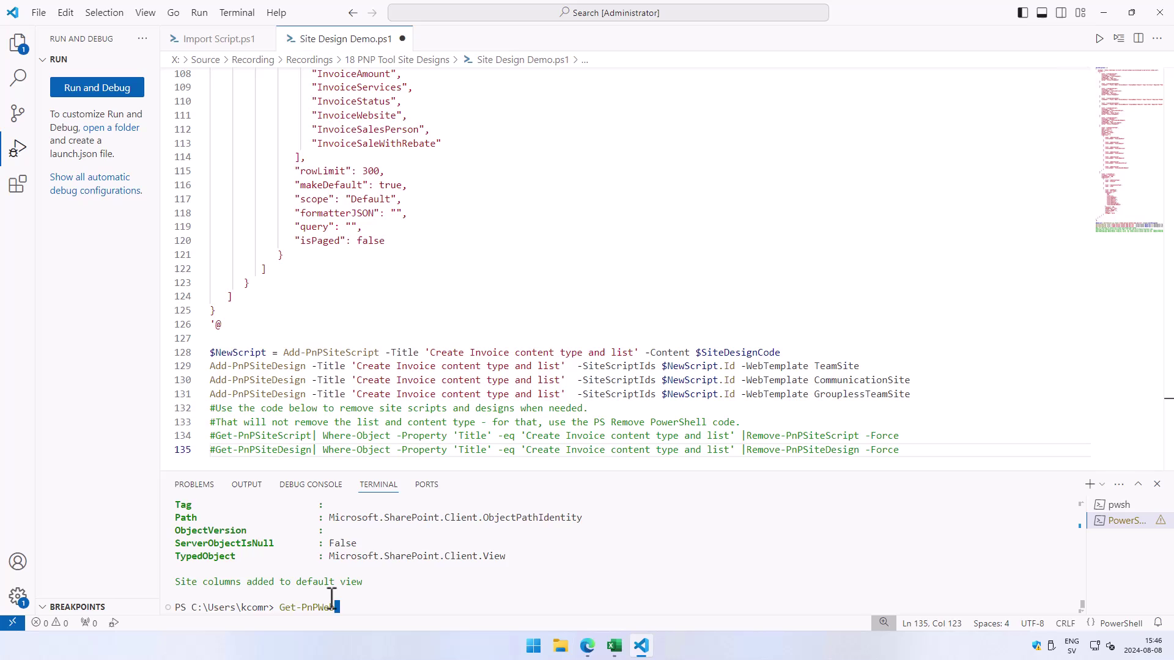
{"action": "key", "text": "Return"}
{"action": "double_click", "coordinate": [358, 584]}
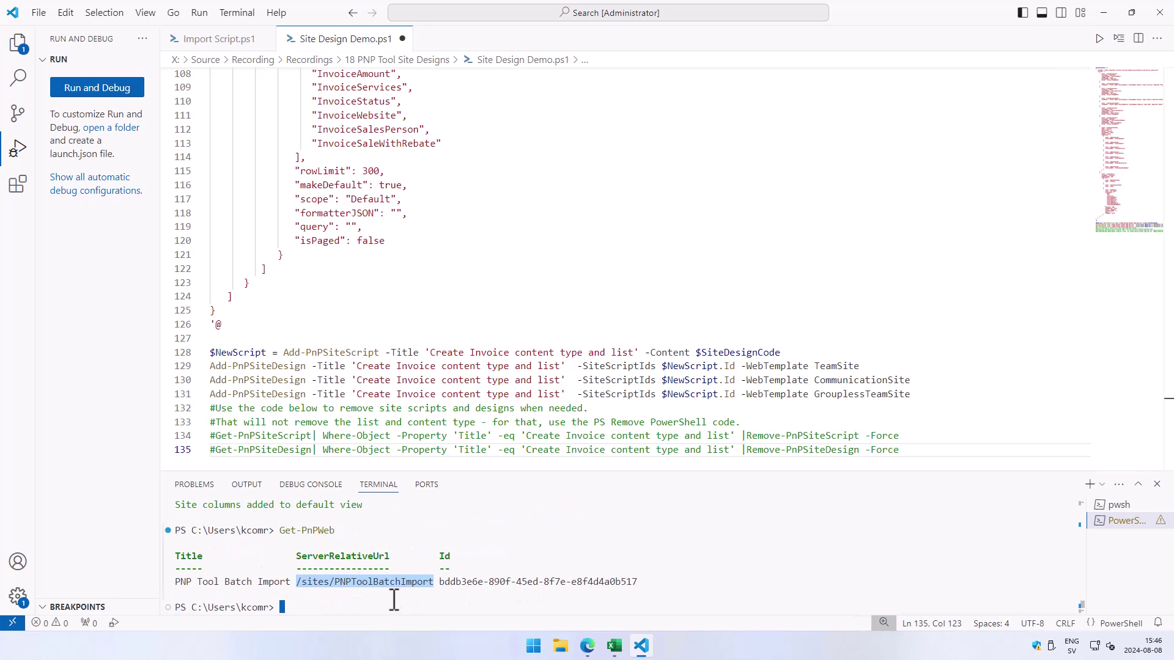
{"action": "key", "text": "ctrl+c"}
{"action": "left_click", "coordinate": [587, 645]}
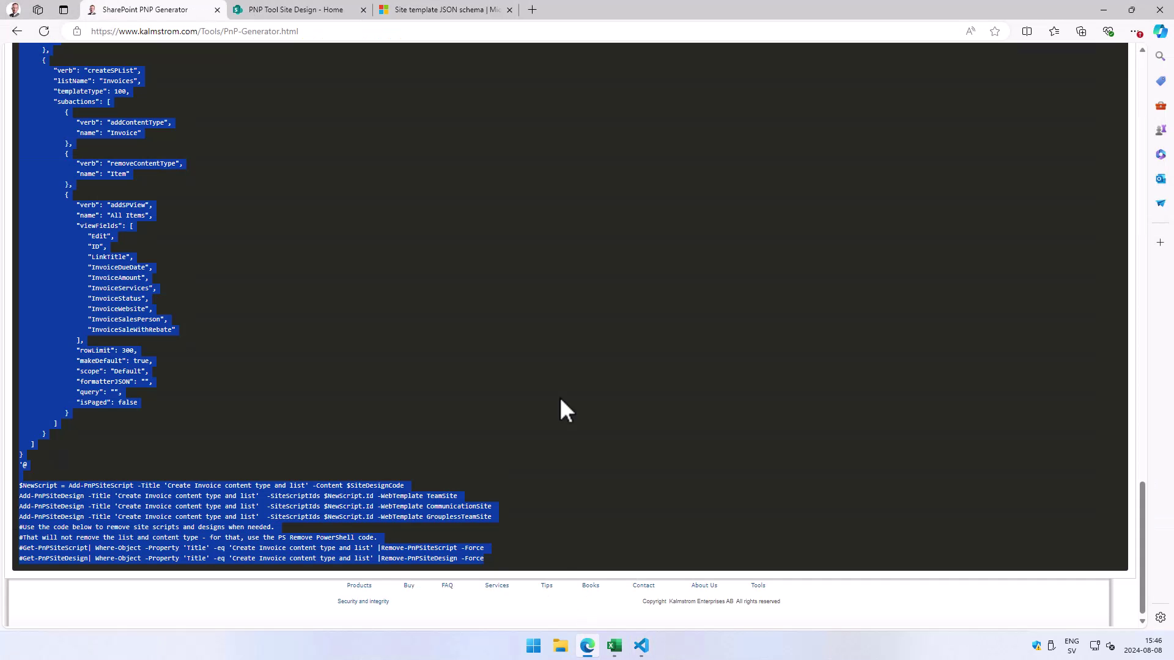
{"action": "left_click", "coordinate": [332, 12]}
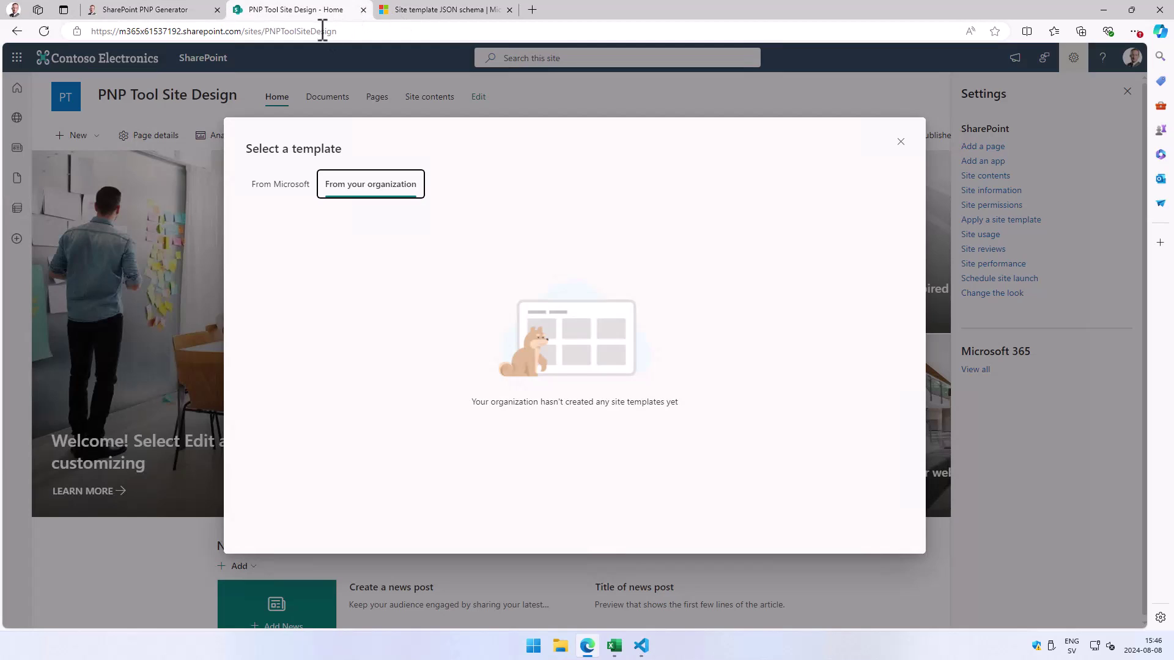
Connect-PnPOnline interactively to the PNPToolSiteDesign URL, then confirm the web with Get-PnPWeb.
{"action": "left_click", "coordinate": [641, 643]}
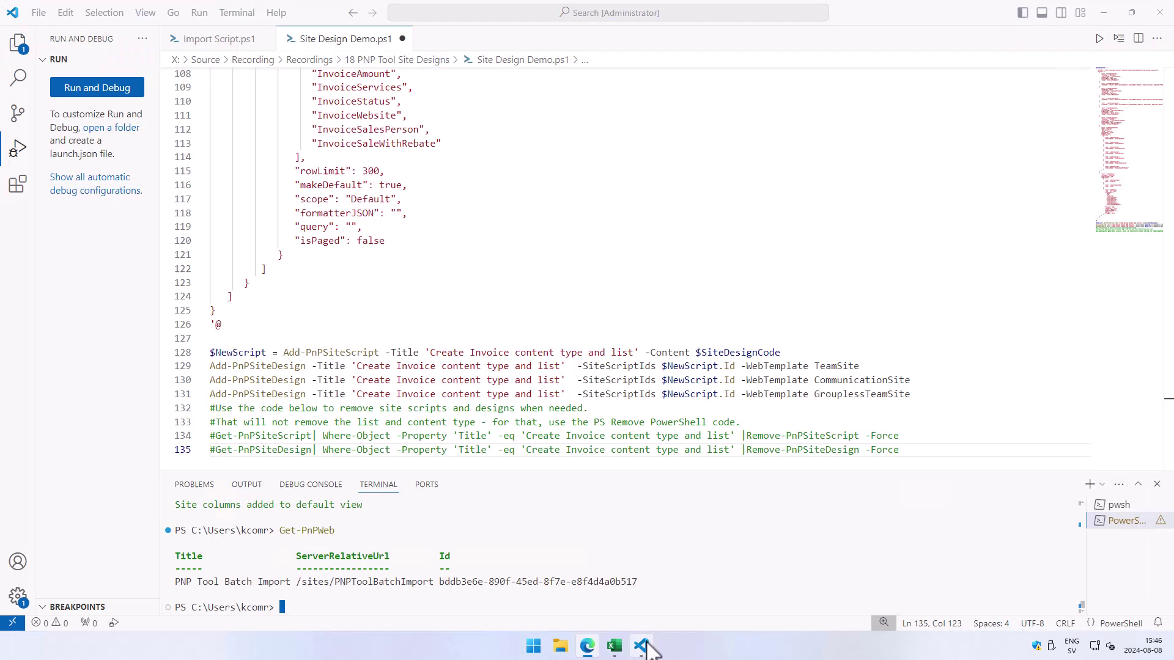
{"action": "type", "text": "co"}
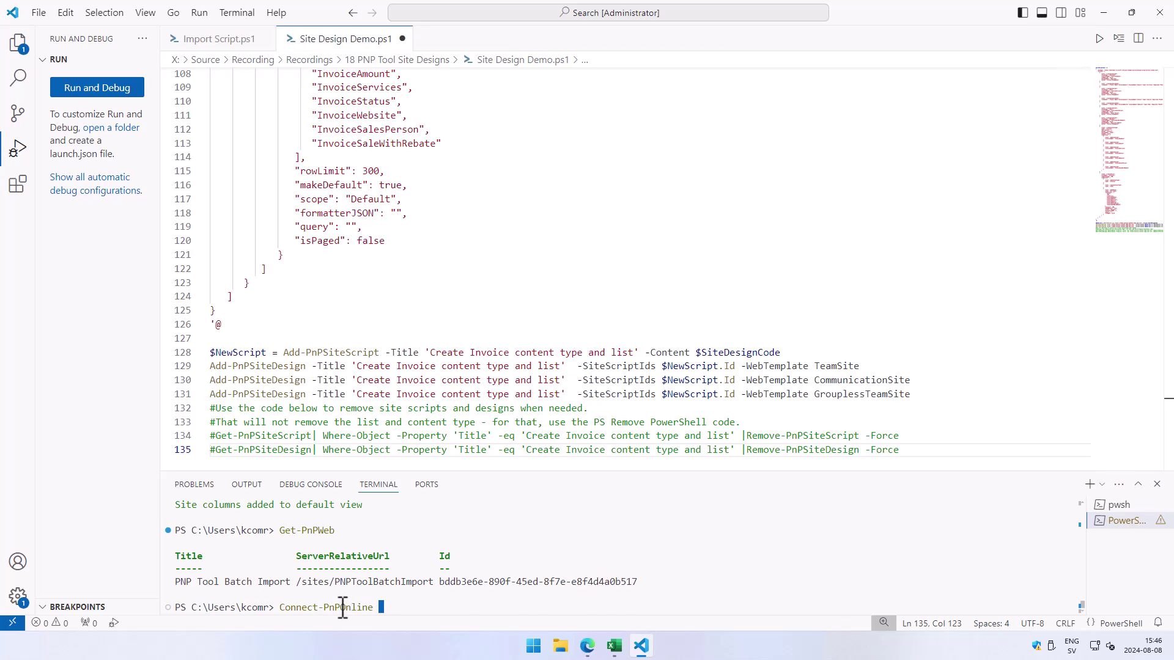
{"action": "key", "text": "ctrl+v"}
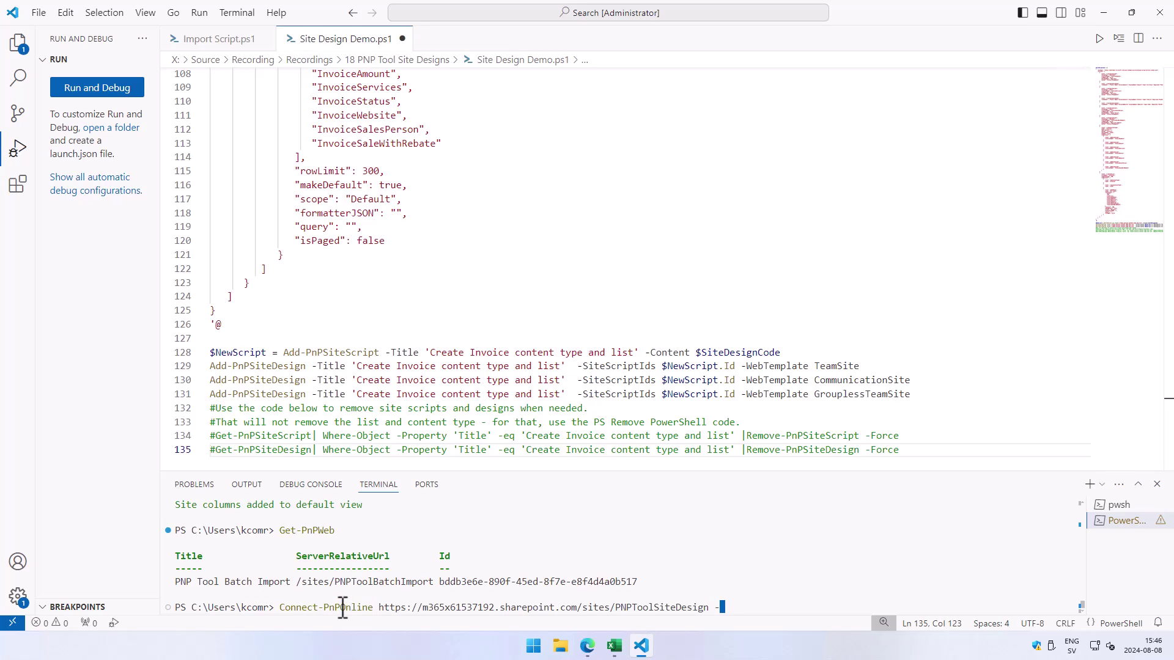
{"action": "type", "text": "interactive"}
{"action": "key", "text": "Return"}
{"action": "type", "text": "get-PnPWeb"}
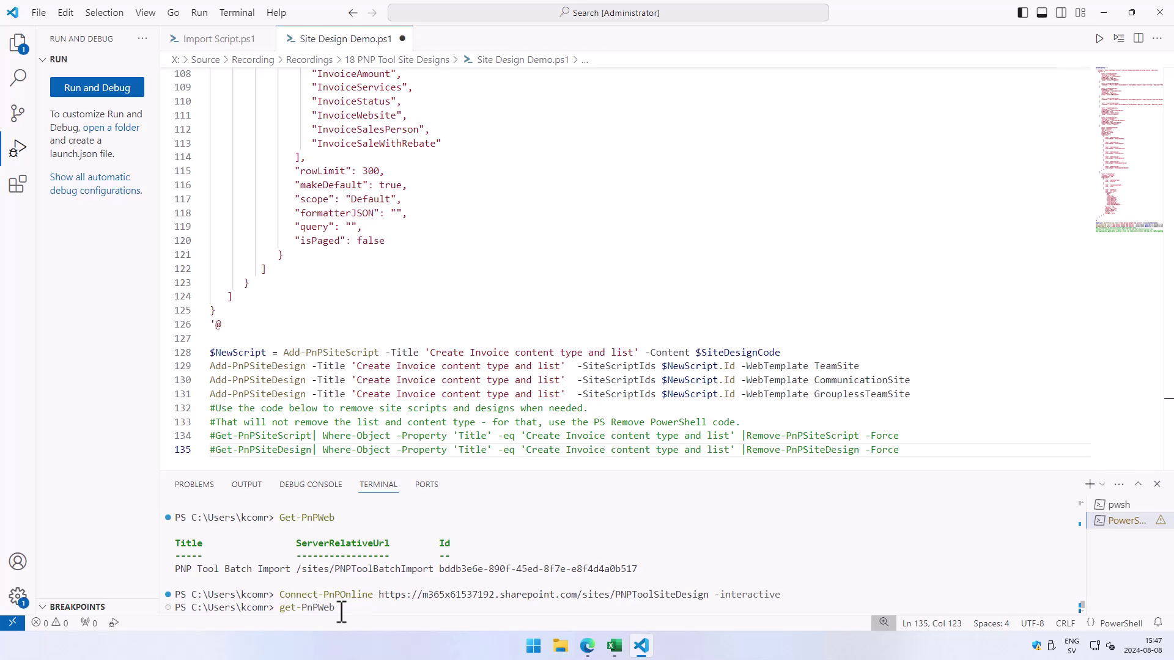
{"action": "key", "text": "Return"}
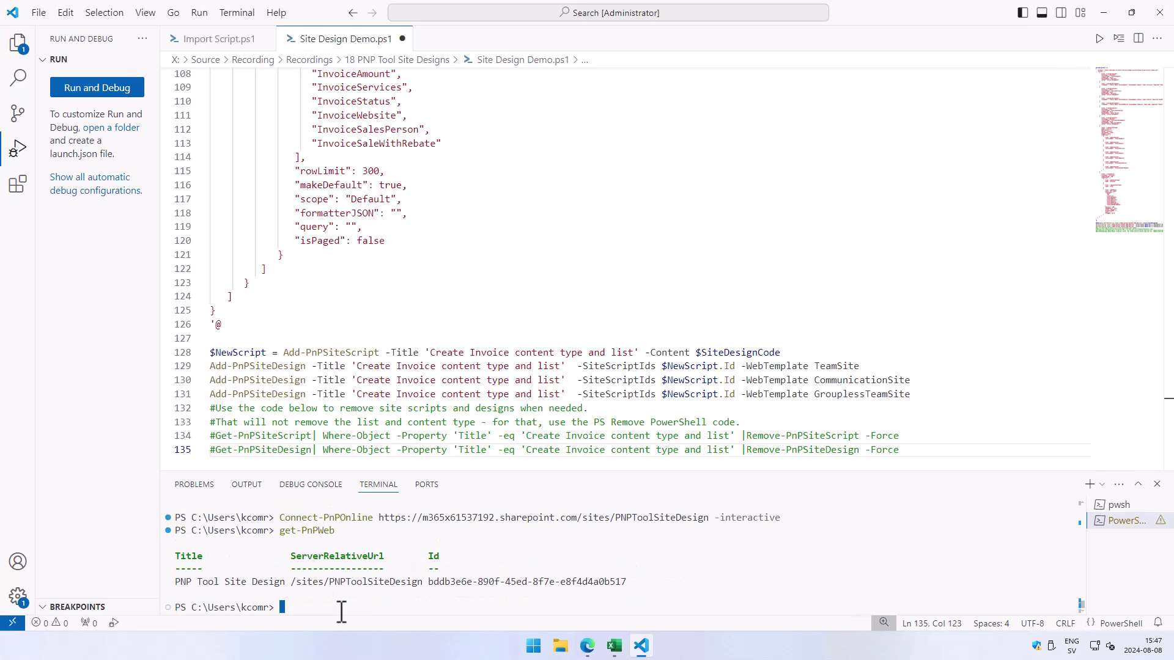
Fold the $SiteDesignCode JSON and review Add-PnPSiteScript plus the three Add-PnPSiteDesign templates.
{"action": "left_click", "coordinate": [411, 297]}
{"action": "scroll", "coordinate": [437, 275], "scroll_direction": "up", "scroll_amount": 10}
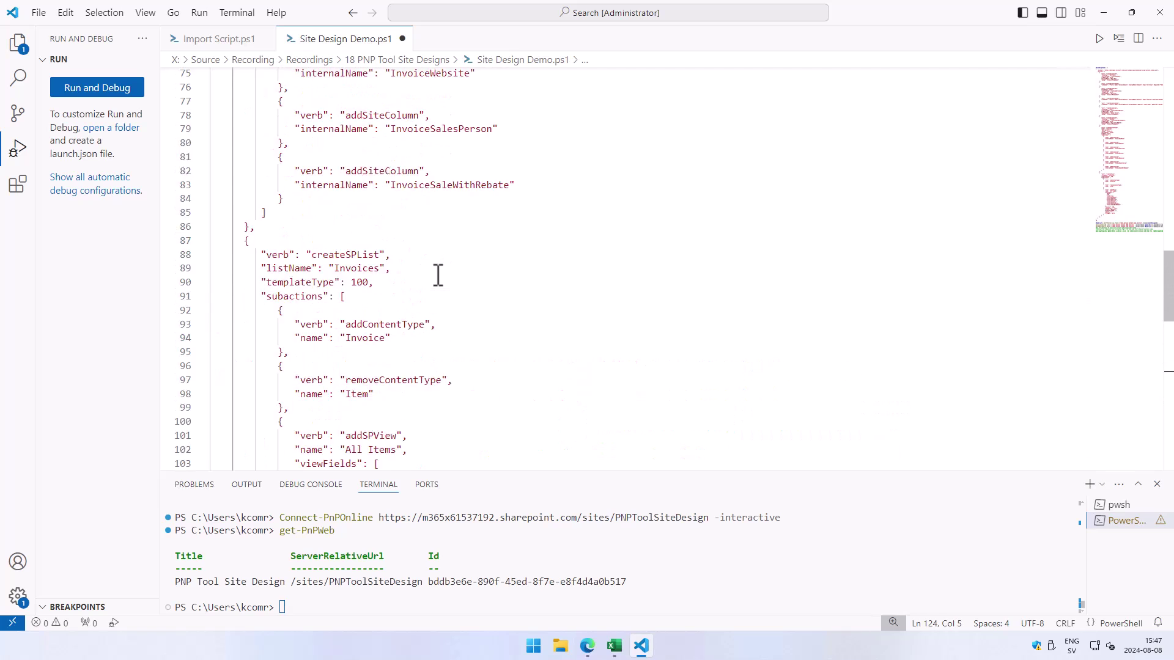
{"action": "scroll", "coordinate": [438, 276], "scroll_direction": "up", "scroll_amount": 15}
{"action": "scroll", "coordinate": [432, 265], "scroll_direction": "up", "scroll_amount": 5}
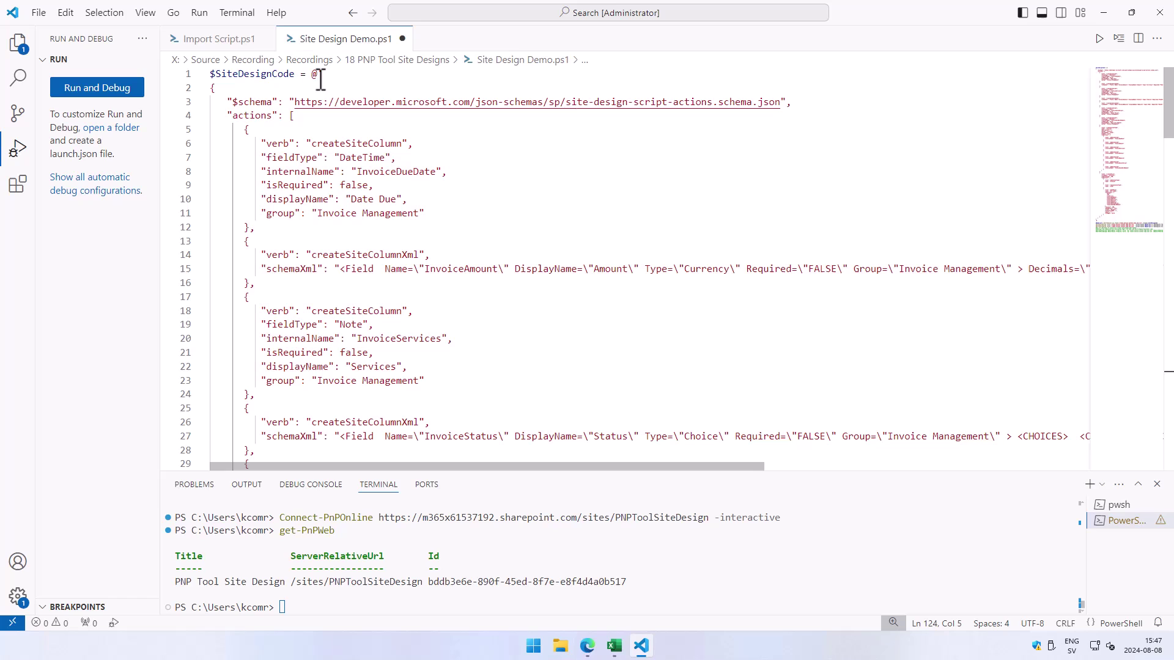
{"action": "left_click", "coordinate": [202, 74]}
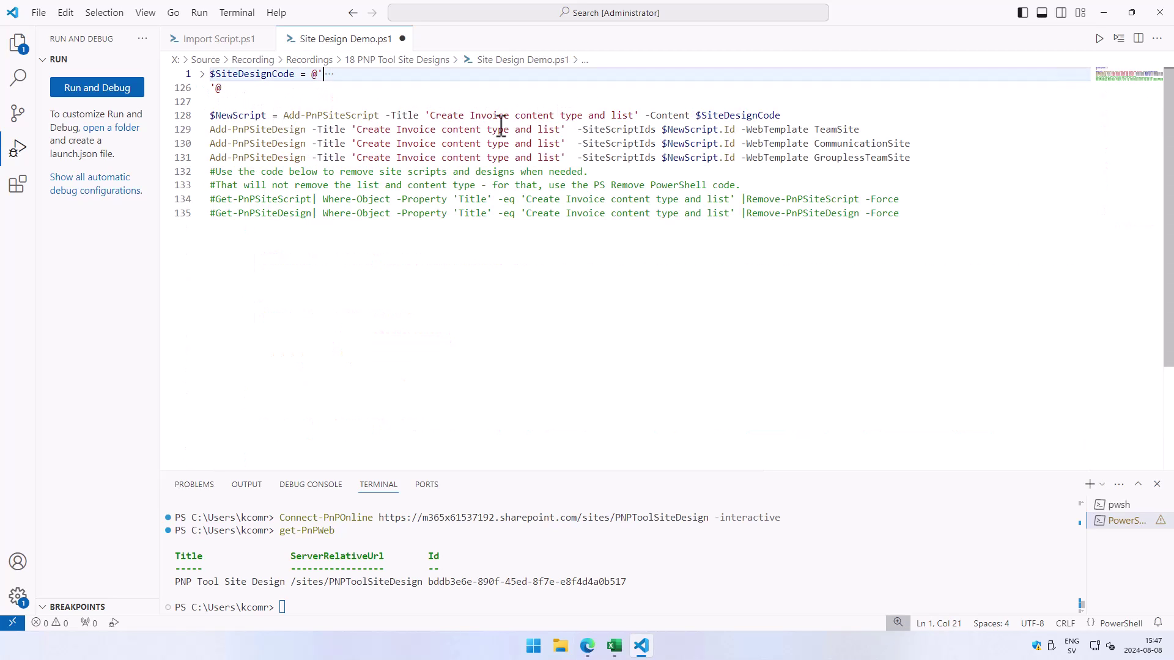
{"action": "double_click", "coordinate": [322, 115]}
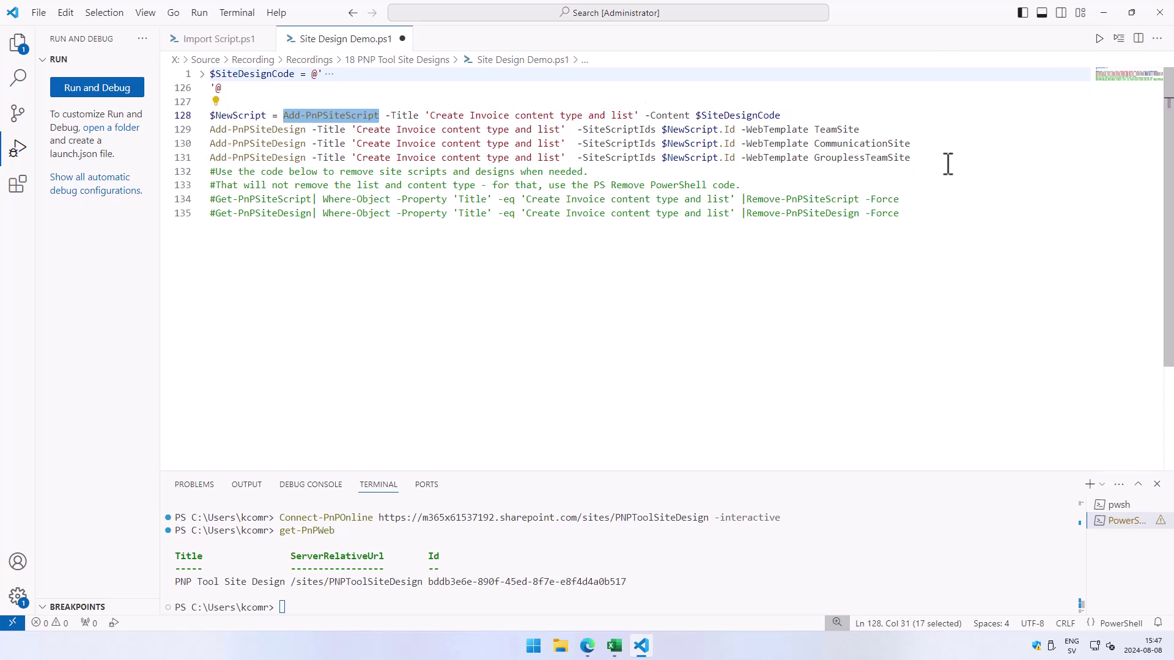
{"action": "left_click_drag", "start_coordinate": [947, 164], "coordinate": [217, 129]}
{"action": "left_click", "coordinate": [854, 143]}
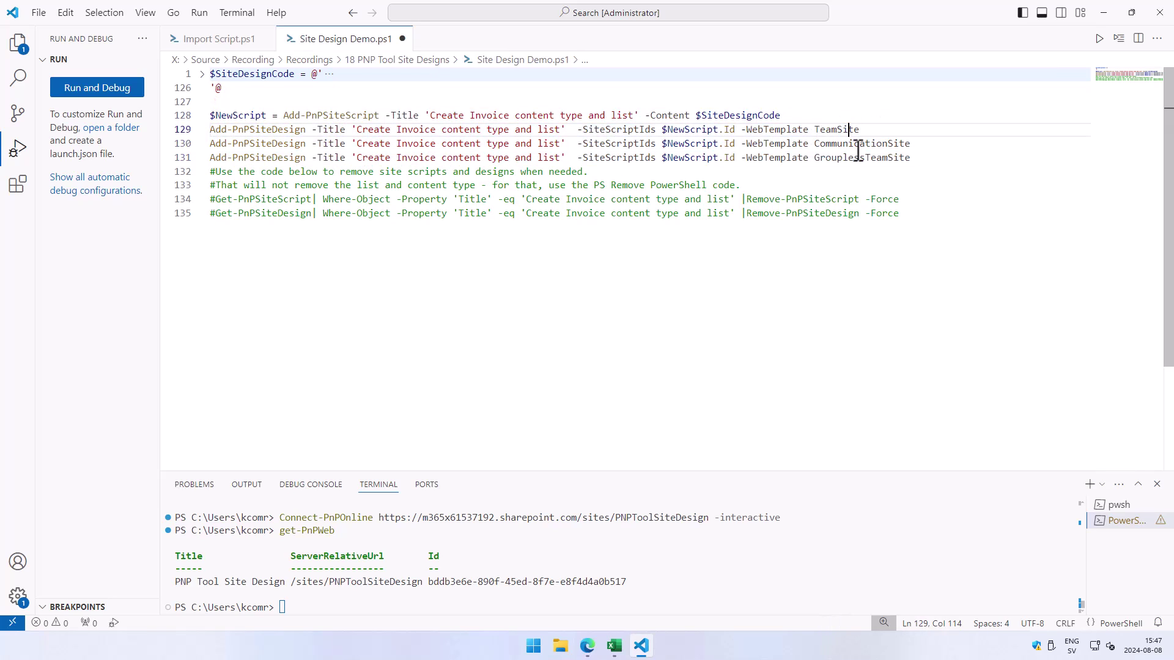
{"action": "left_click", "coordinate": [878, 160]}
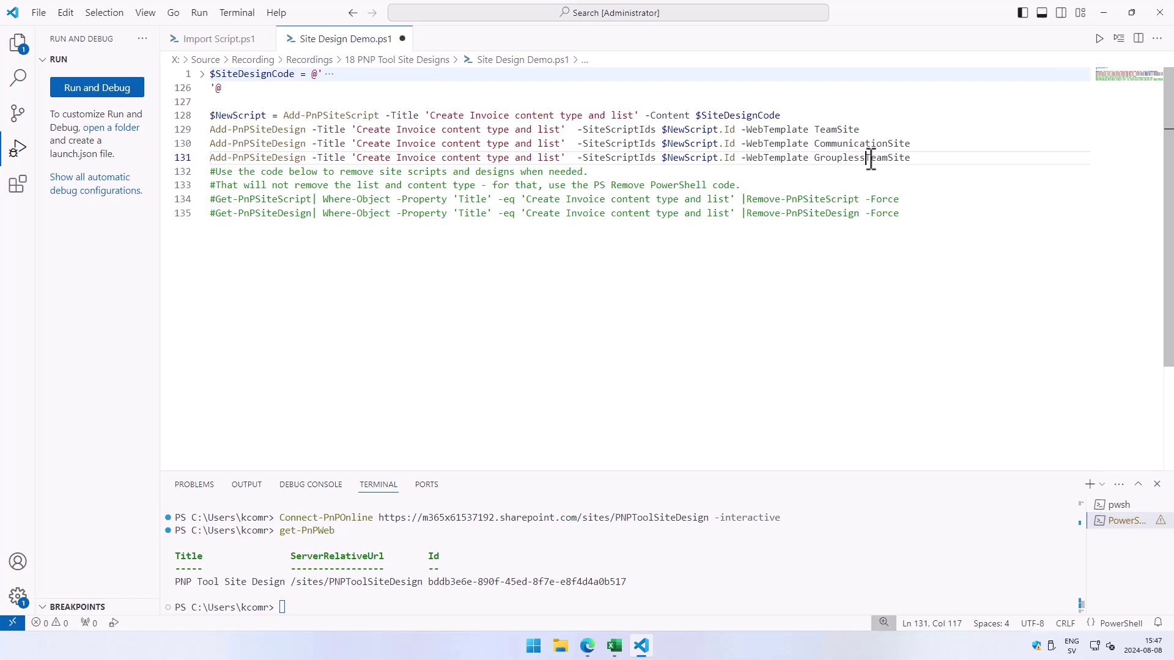
{"action": "double_click", "coordinate": [867, 158]}
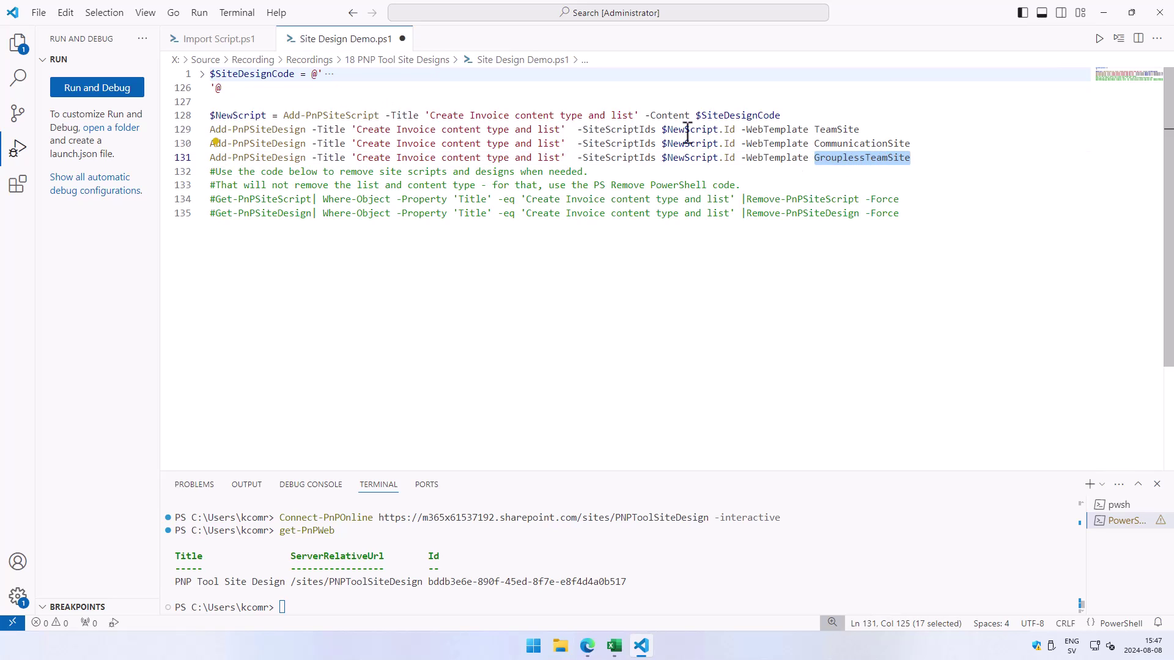
Run the script from line 1 through the Team and Communication site design commands.
{"action": "left_click_drag", "start_coordinate": [796, 114], "coordinate": [4, 5]}
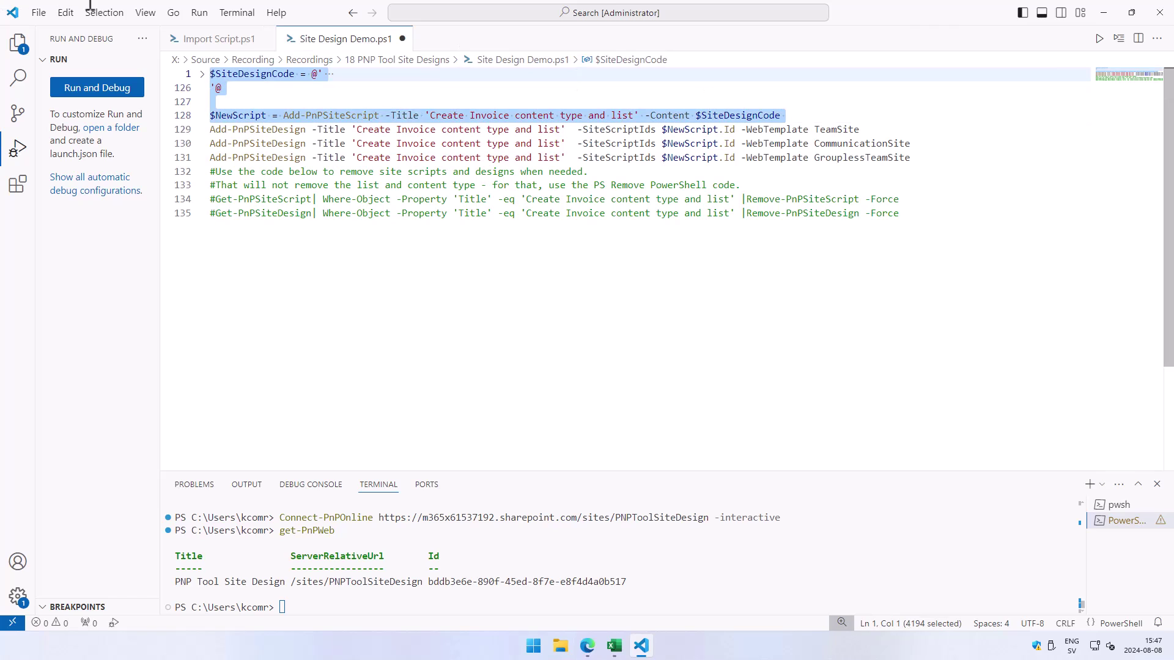
{"action": "left_click_drag", "start_coordinate": [88, 4], "coordinate": [221, 122]}
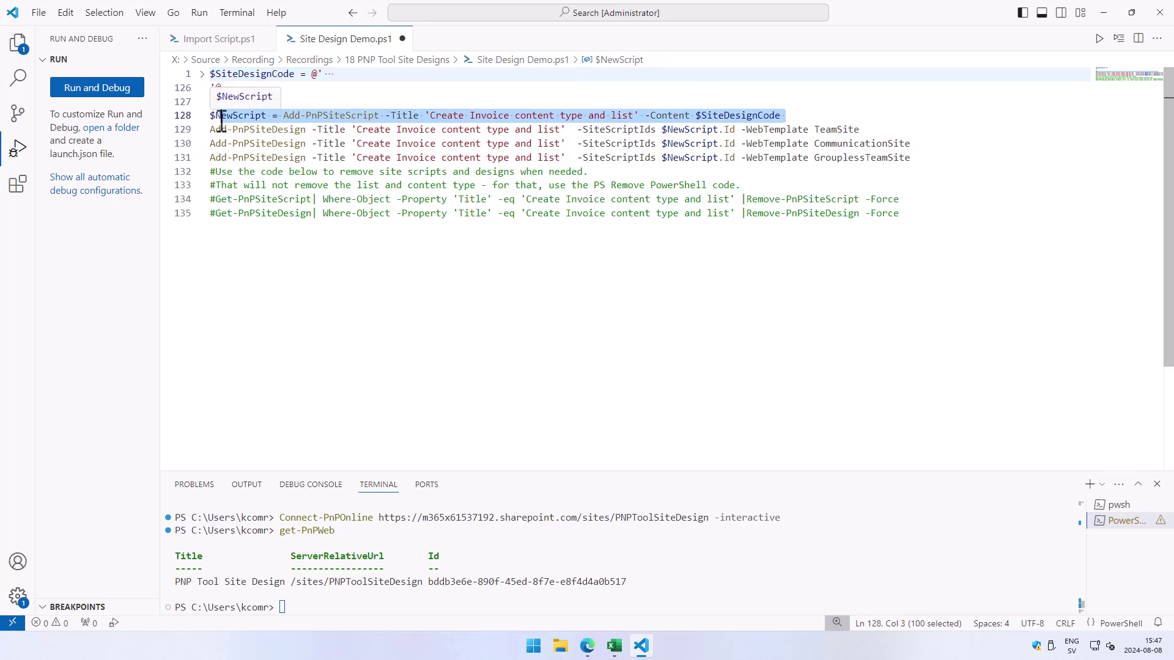
{"action": "key", "text": "ctrl+Home"}
{"action": "key", "text": "shift+Down"}
{"action": "key", "text": "shift+Down"}
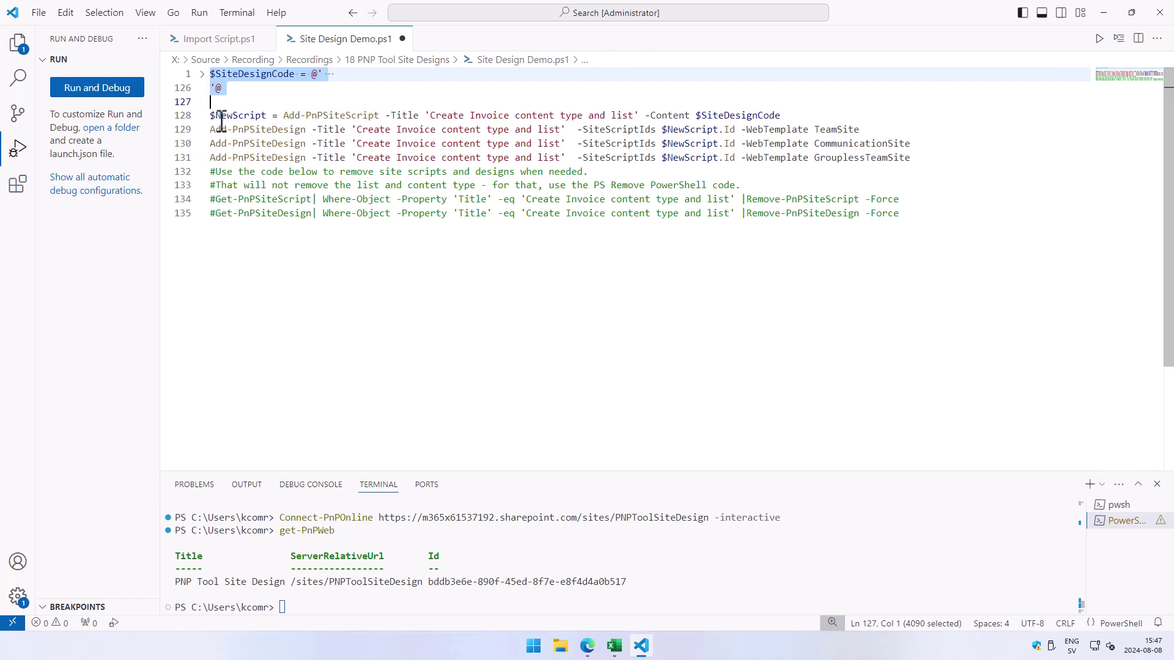
{"action": "key", "text": "shift+Down"}
{"action": "key", "text": "shift+Down"}
{"action": "key", "text": "shift+Down"}
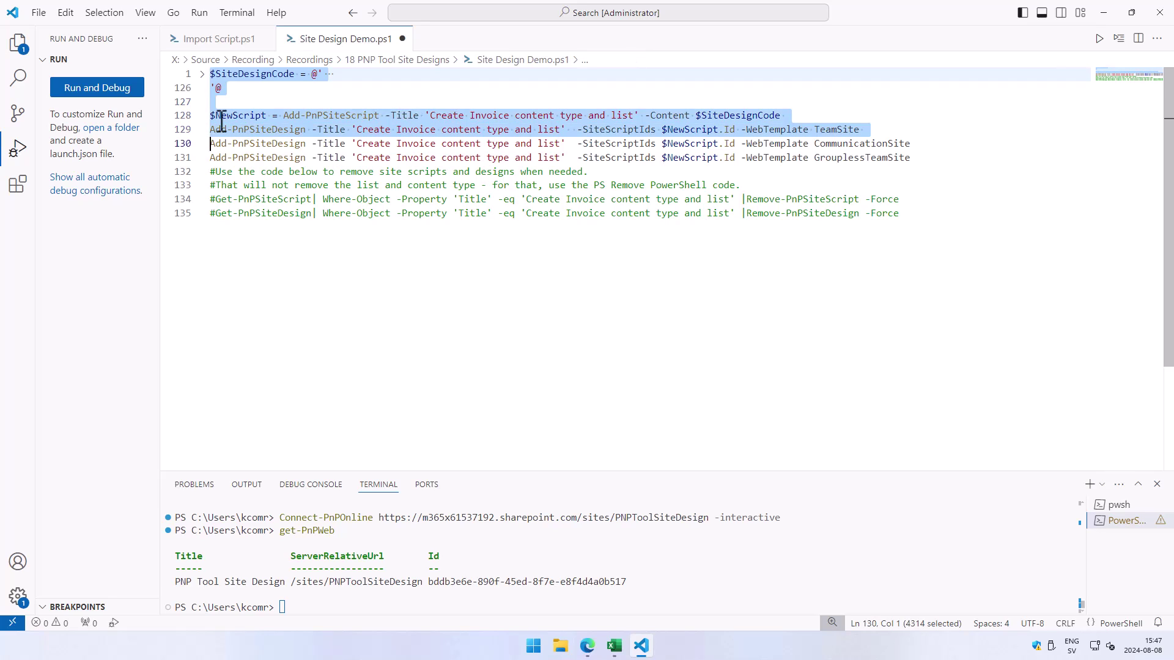
{"action": "key", "text": "shift+Down"}
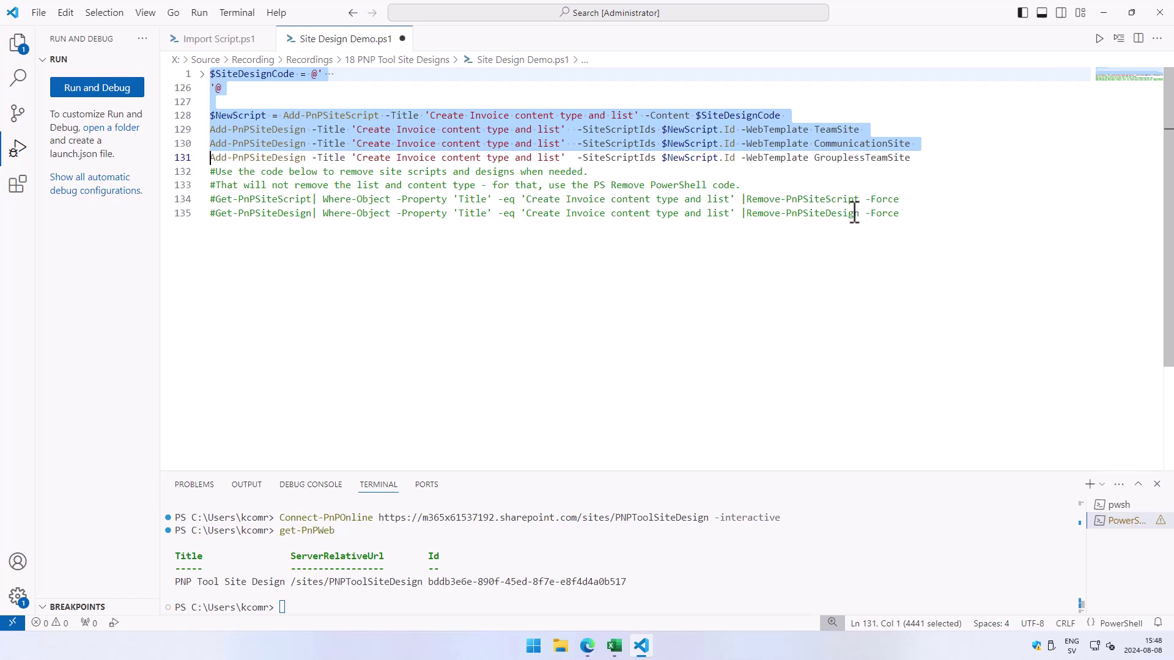
{"action": "left_click", "coordinate": [1118, 41]}
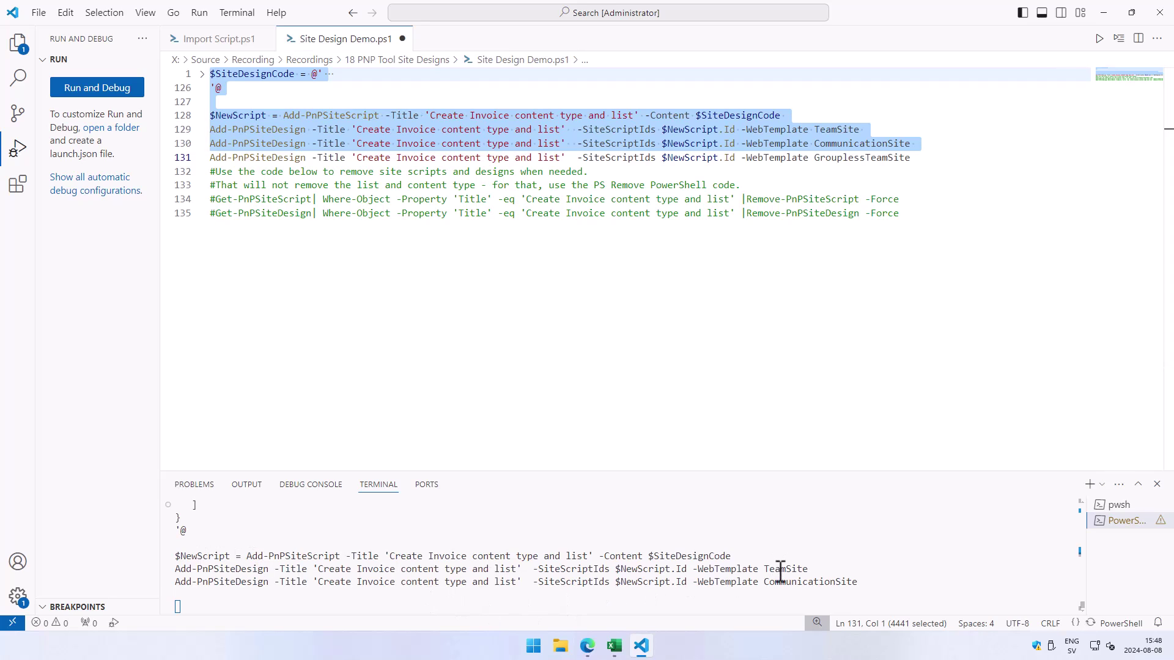
Bring Edge forward and reload the PNP Tool Site Design page.
{"action": "left_click", "coordinate": [586, 646]}
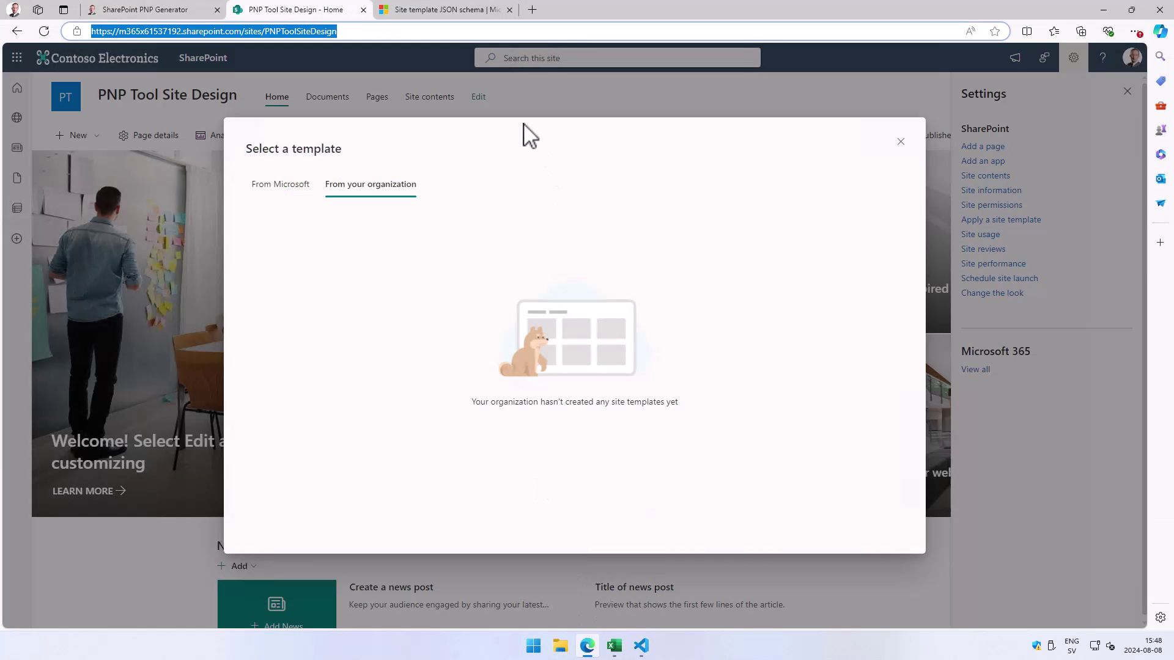
{"action": "left_click", "coordinate": [40, 35]}
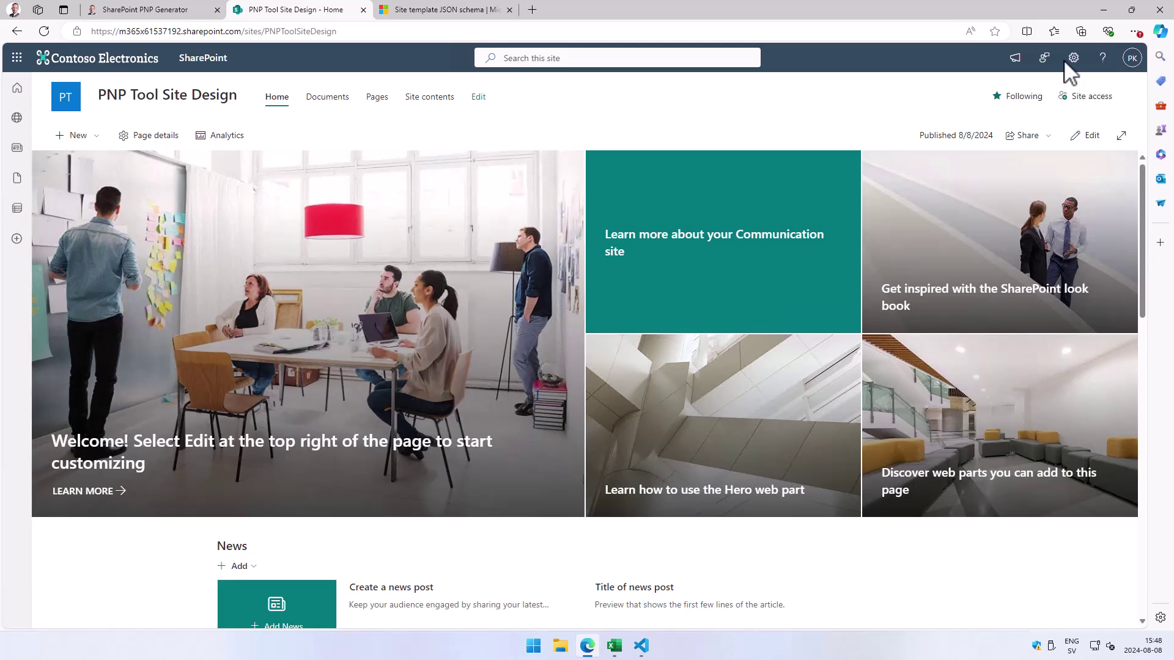
Show the organization's site templates, where 'Create Invoice content type and list' appears.
{"action": "left_click", "coordinate": [1072, 60]}
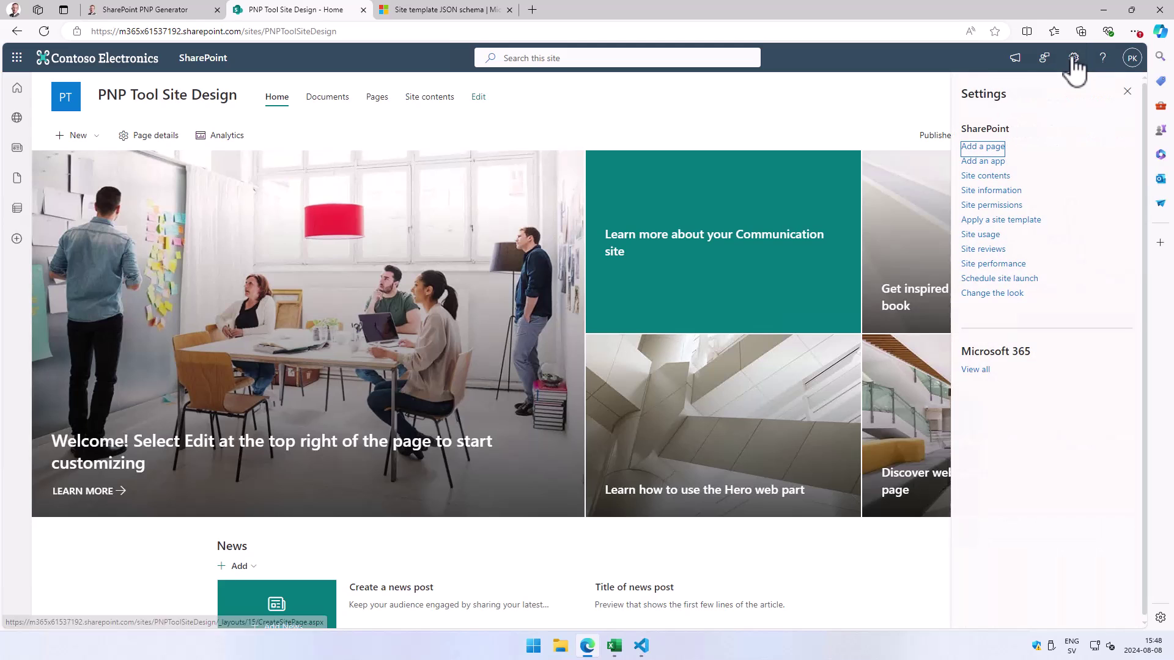
{"action": "left_click", "coordinate": [1012, 220]}
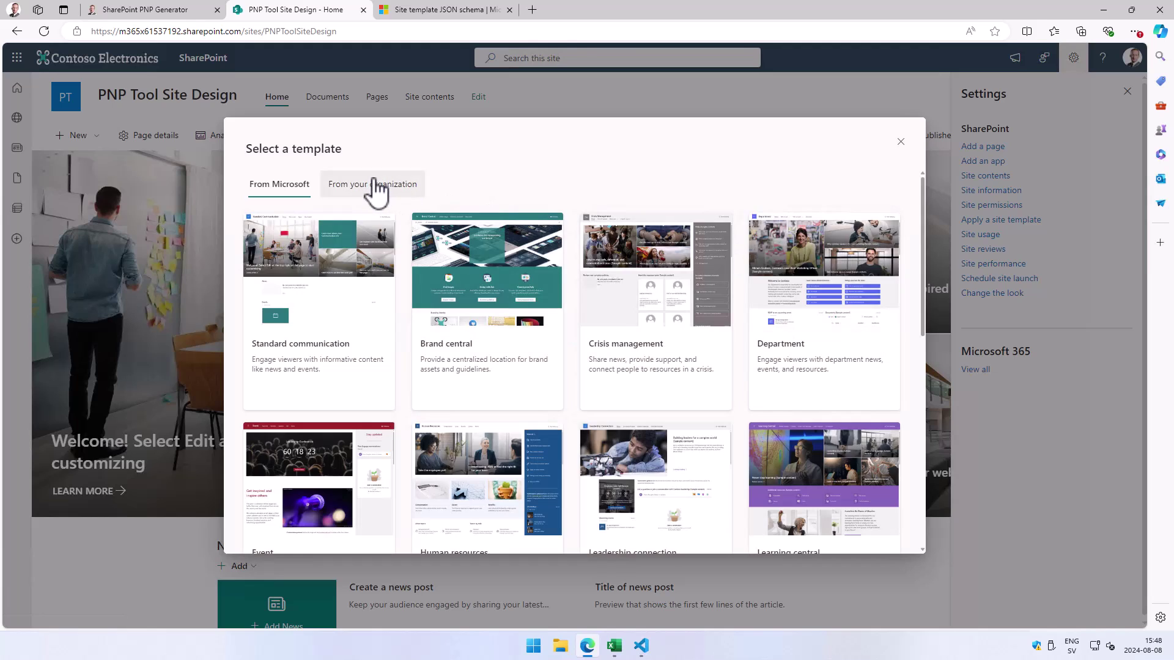
{"action": "left_click", "coordinate": [375, 183]}
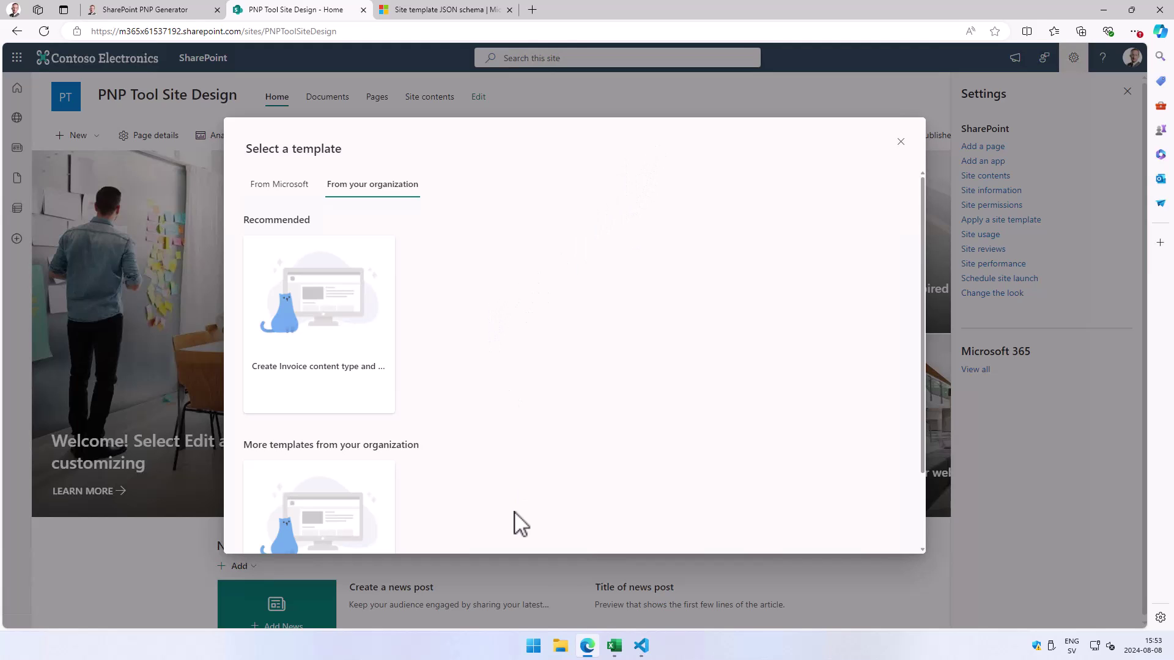
{"action": "left_click", "coordinate": [639, 647]}
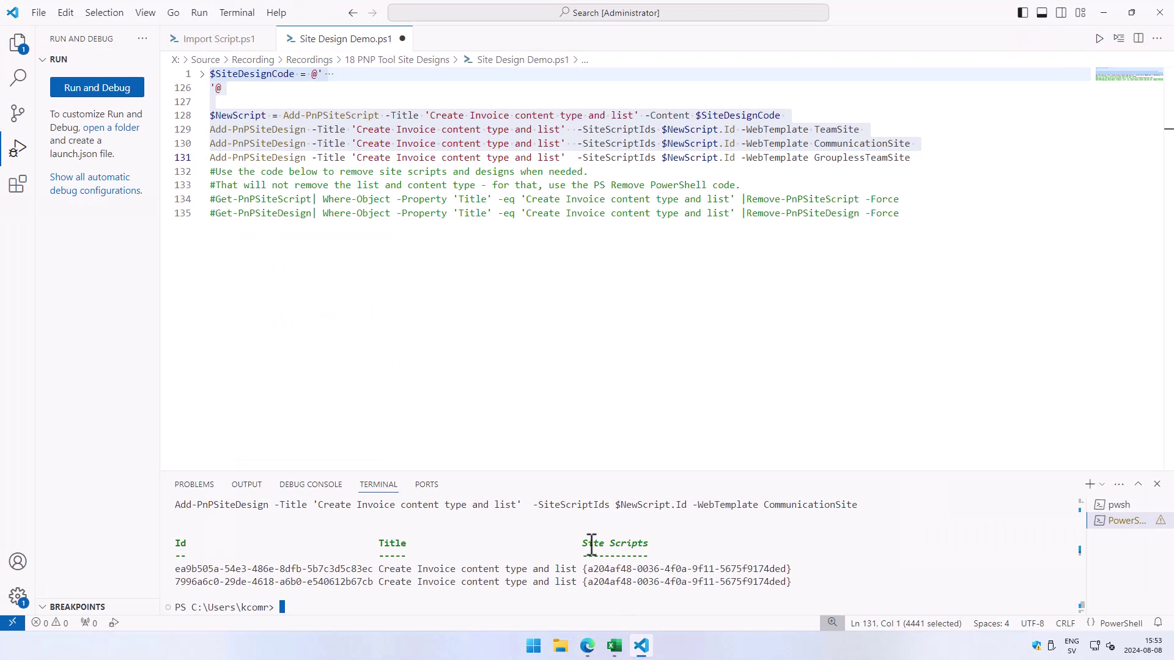
{"action": "scroll", "coordinate": [631, 231], "scroll_direction": "down", "scroll_amount": 1}
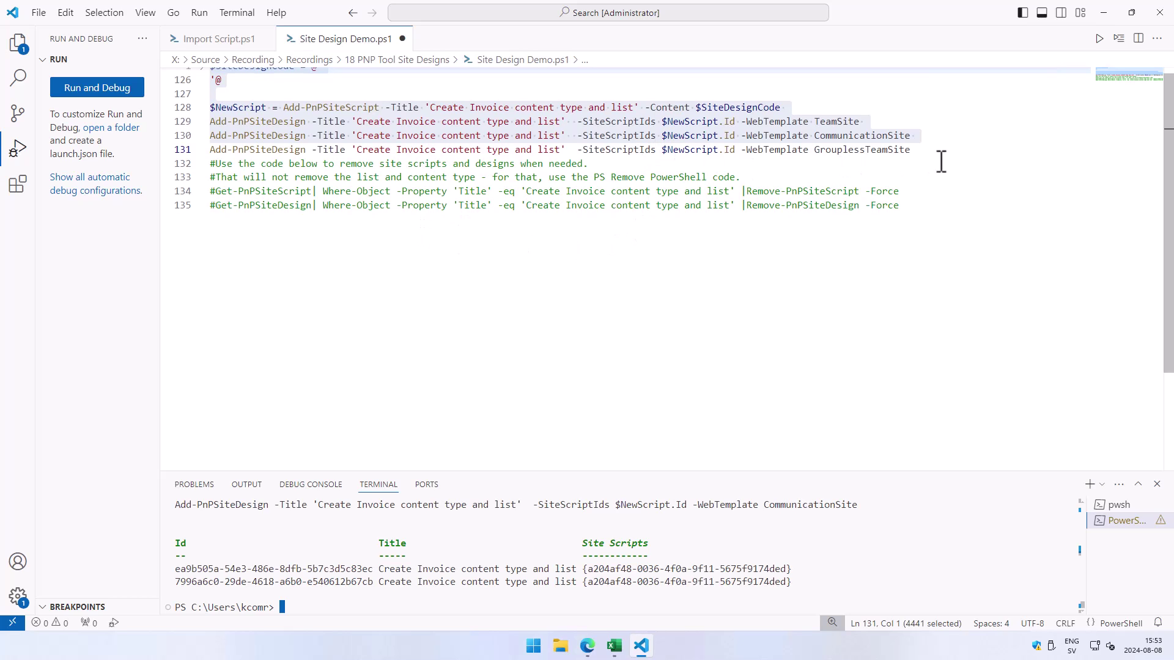
{"action": "mouse_move", "coordinate": [587, 645]}
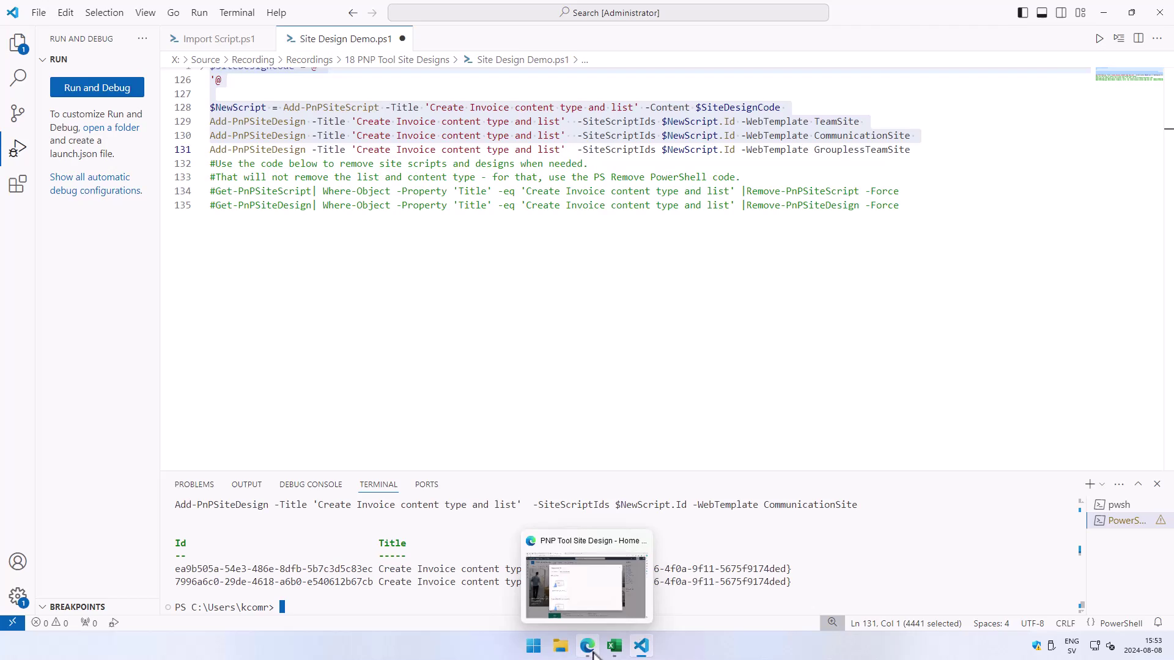
{"action": "left_click", "coordinate": [592, 651]}
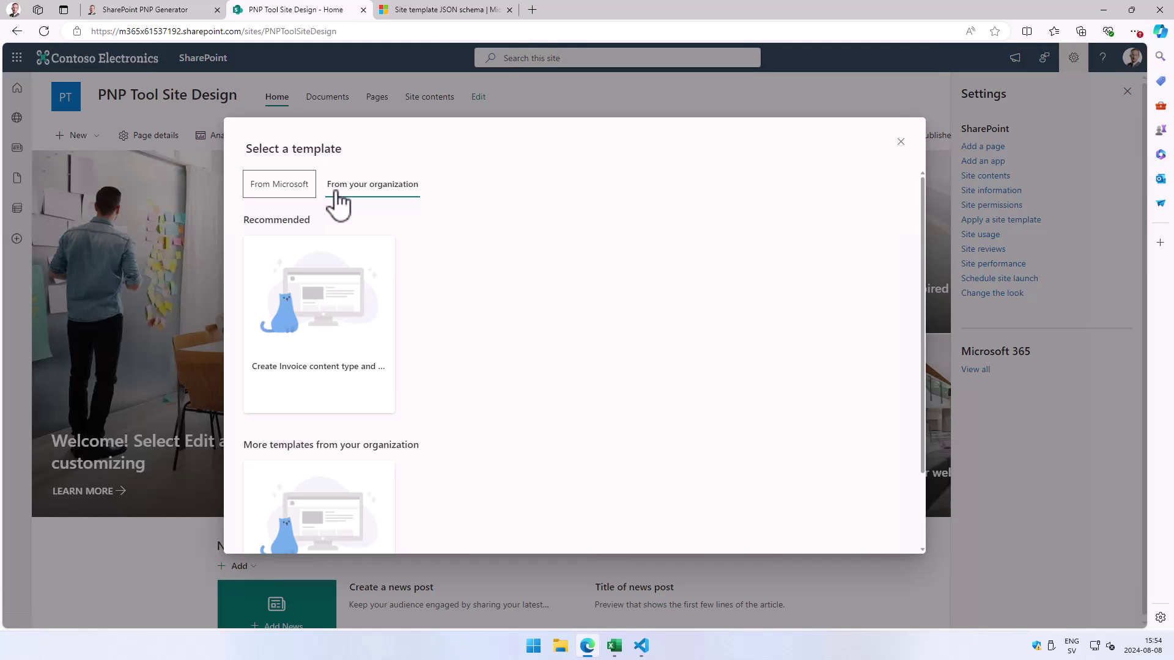
{"action": "left_click", "coordinate": [642, 649]}
{"action": "mouse_move", "coordinate": [913, 150]}
{"action": "left_mouse_down"}
{"action": "mouse_move", "coordinate": [629, 120]}
{"action": "mouse_move", "coordinate": [210, 122]}
{"action": "left_mouse_up"}
{"action": "left_click", "coordinate": [841, 150]}
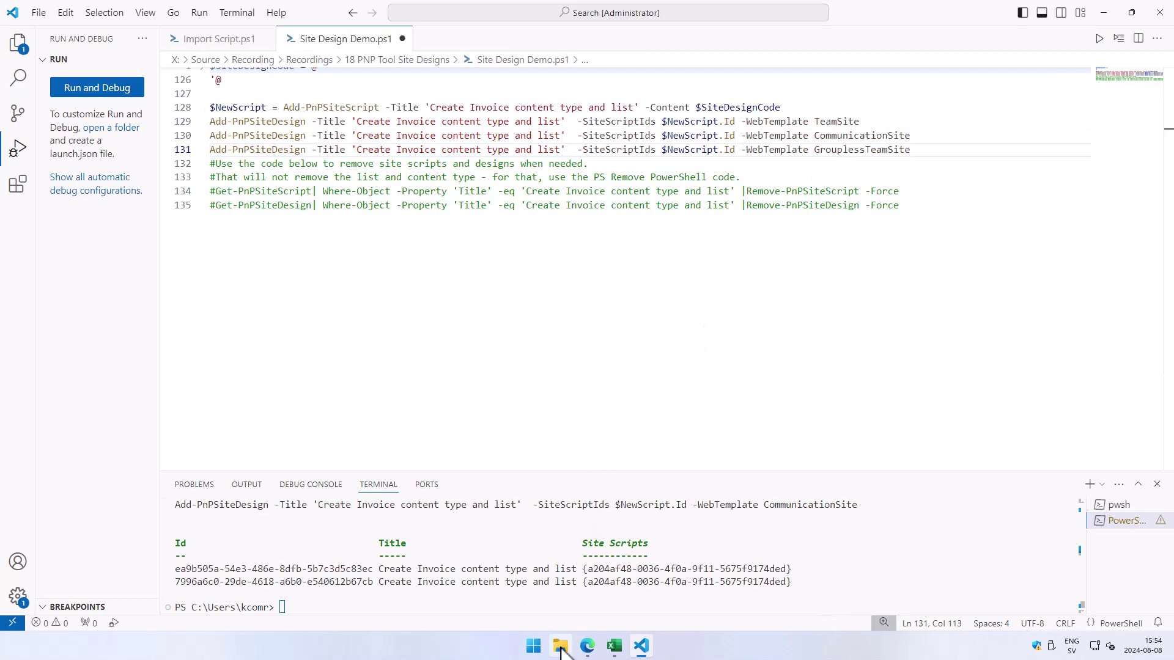
{"action": "left_click", "coordinate": [587, 645]}
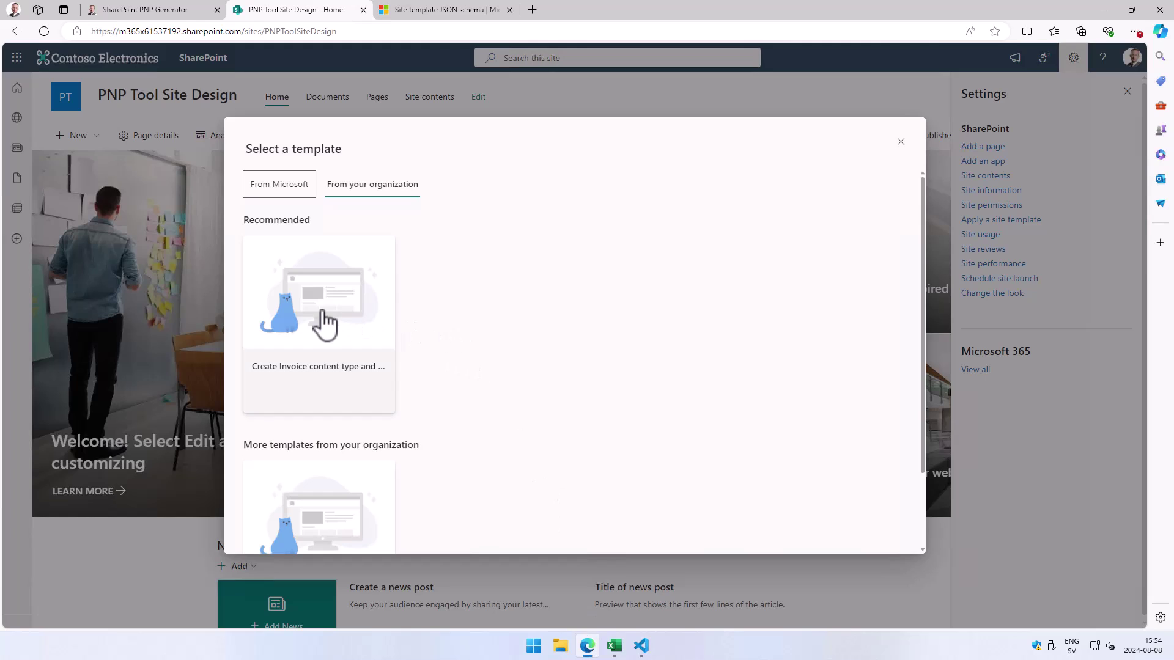
Preview the 'Create Invoice content type and list' template and apply it to the site.
{"action": "left_click", "coordinate": [326, 325]}
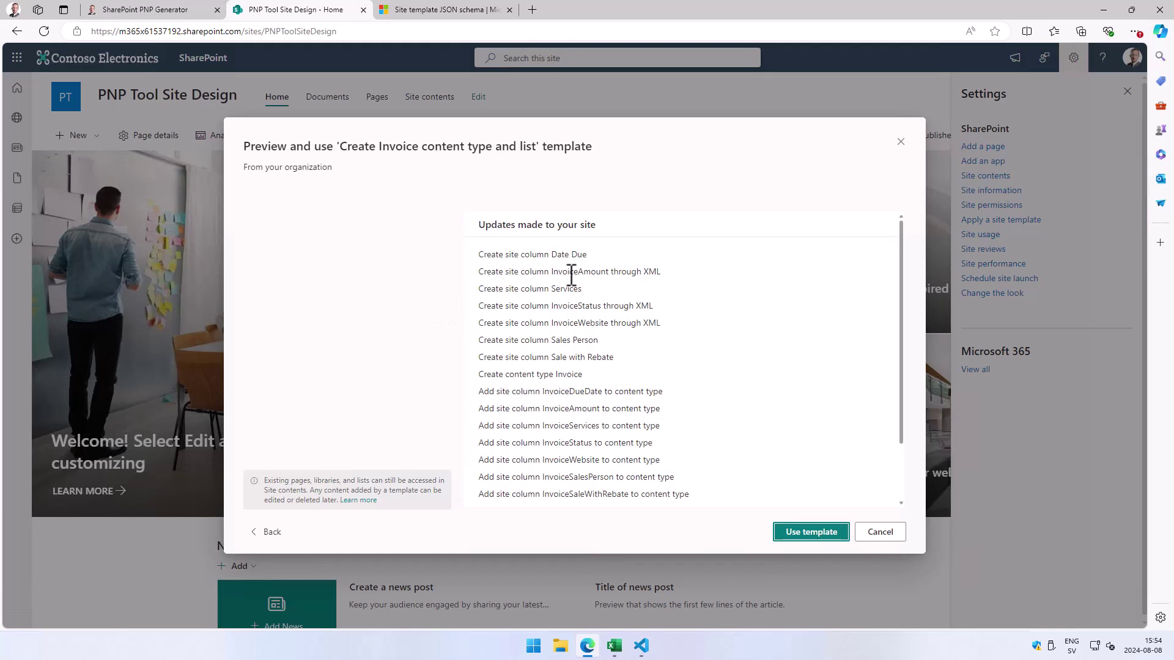
{"action": "scroll", "coordinate": [569, 256], "scroll_direction": "down", "scroll_amount": 2}
{"action": "scroll", "coordinate": [568, 256], "scroll_direction": "up", "scroll_amount": 2}
{"action": "scroll", "coordinate": [575, 274], "scroll_direction": "down", "scroll_amount": 2}
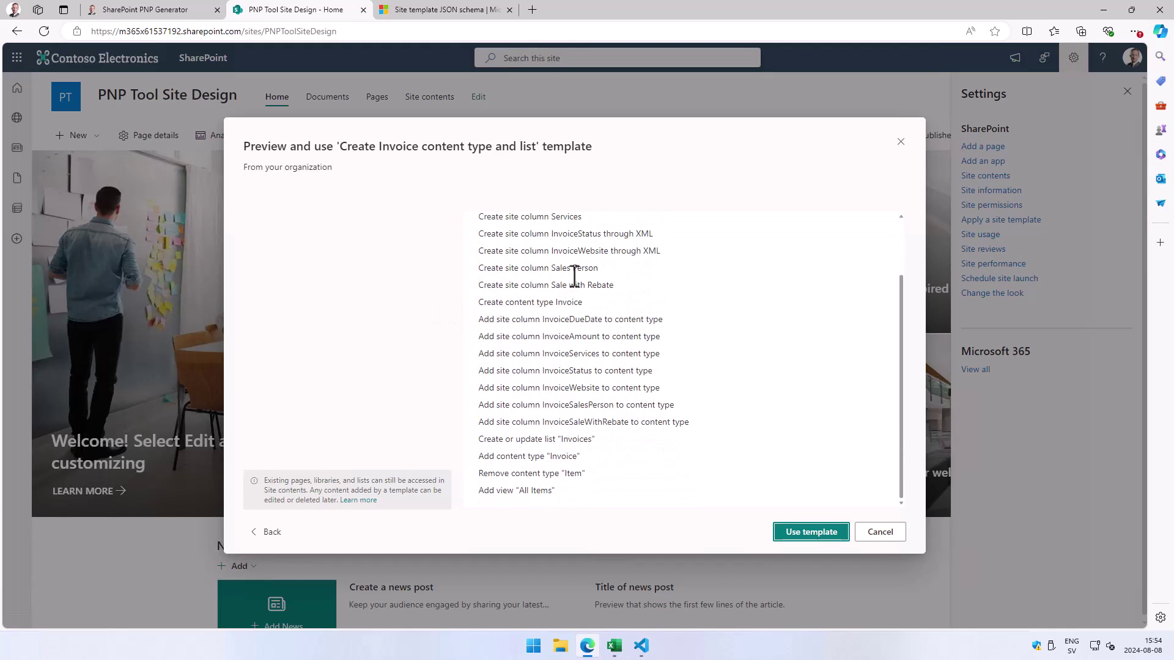
{"action": "scroll", "coordinate": [668, 395], "scroll_direction": "up", "scroll_amount": 2}
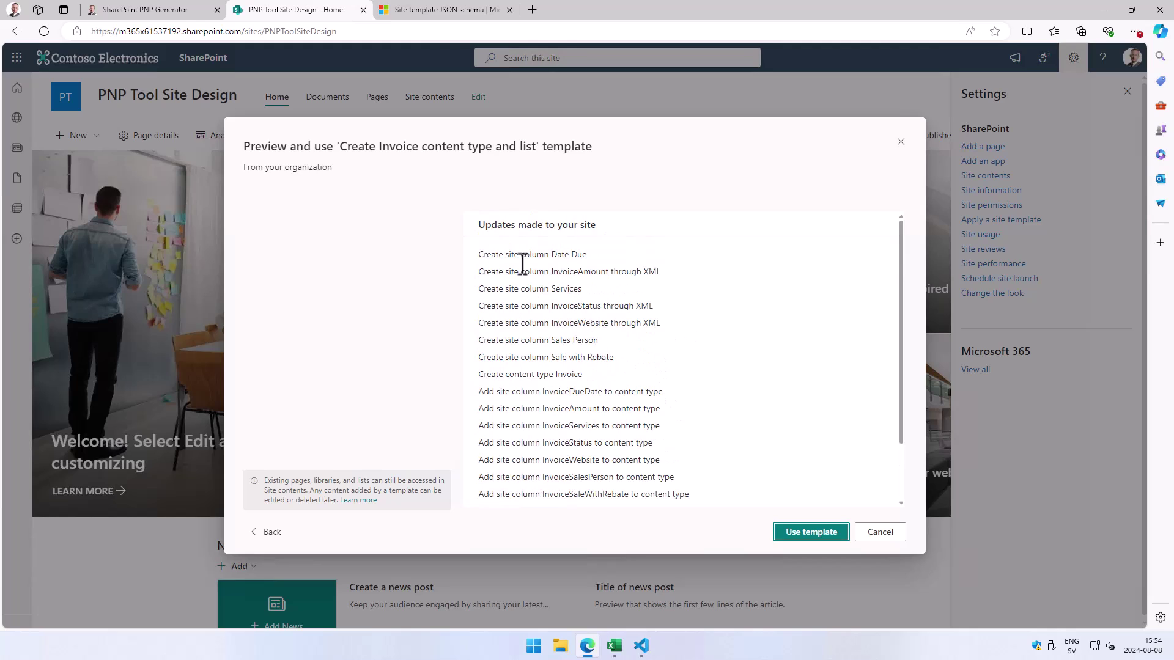
{"action": "left_click", "coordinate": [825, 534]}
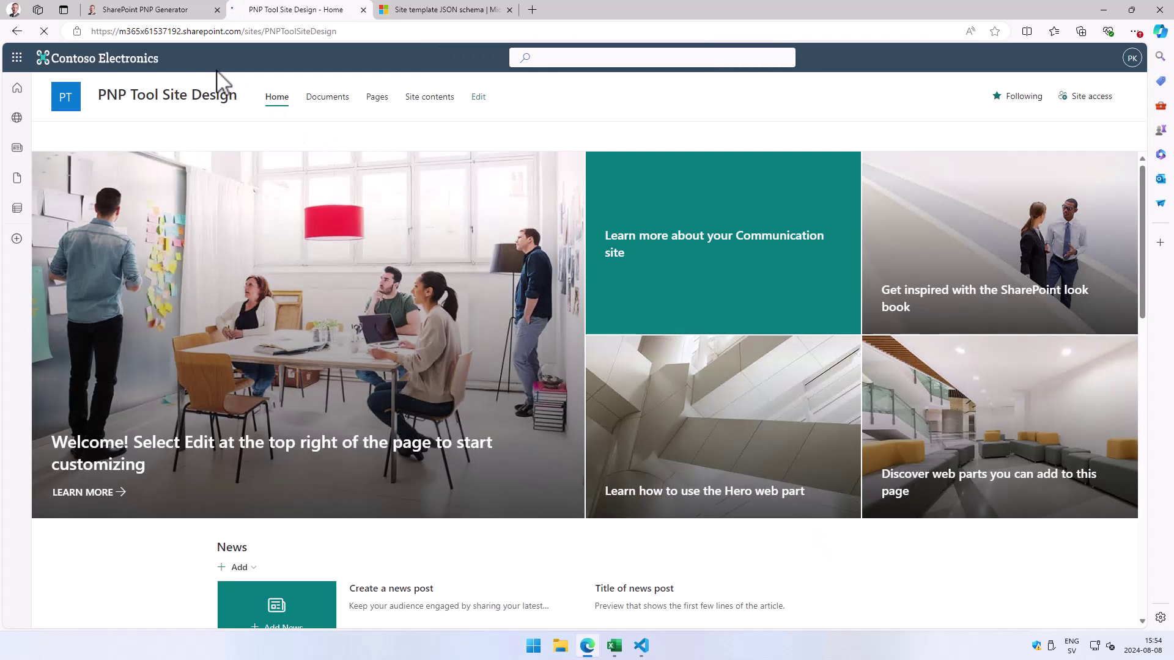
Review the template's progress, showing Invoice site column and content type actions still applying.
{"action": "left_click", "coordinate": [161, 15]}
{"action": "scroll", "coordinate": [260, 287], "scroll_direction": "up", "scroll_amount": 10}
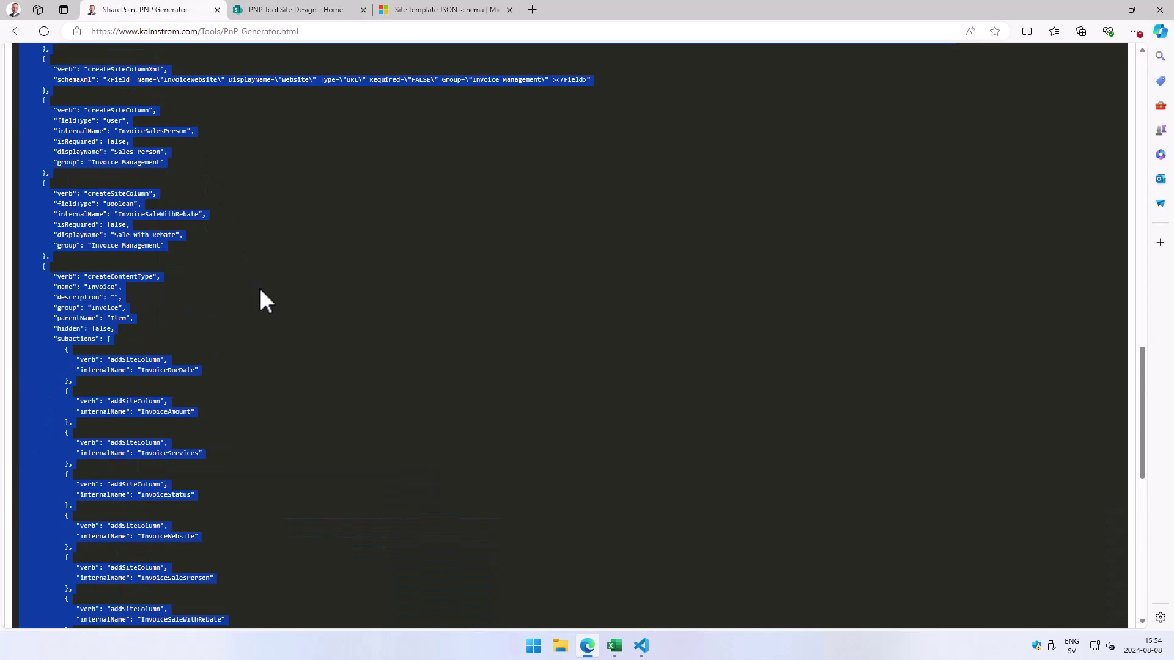
{"action": "scroll", "coordinate": [260, 288], "scroll_direction": "up", "scroll_amount": 10}
{"action": "scroll", "coordinate": [263, 236], "scroll_direction": "up", "scroll_amount": 8}
{"action": "scroll", "coordinate": [262, 349], "scroll_direction": "down", "scroll_amount": 2}
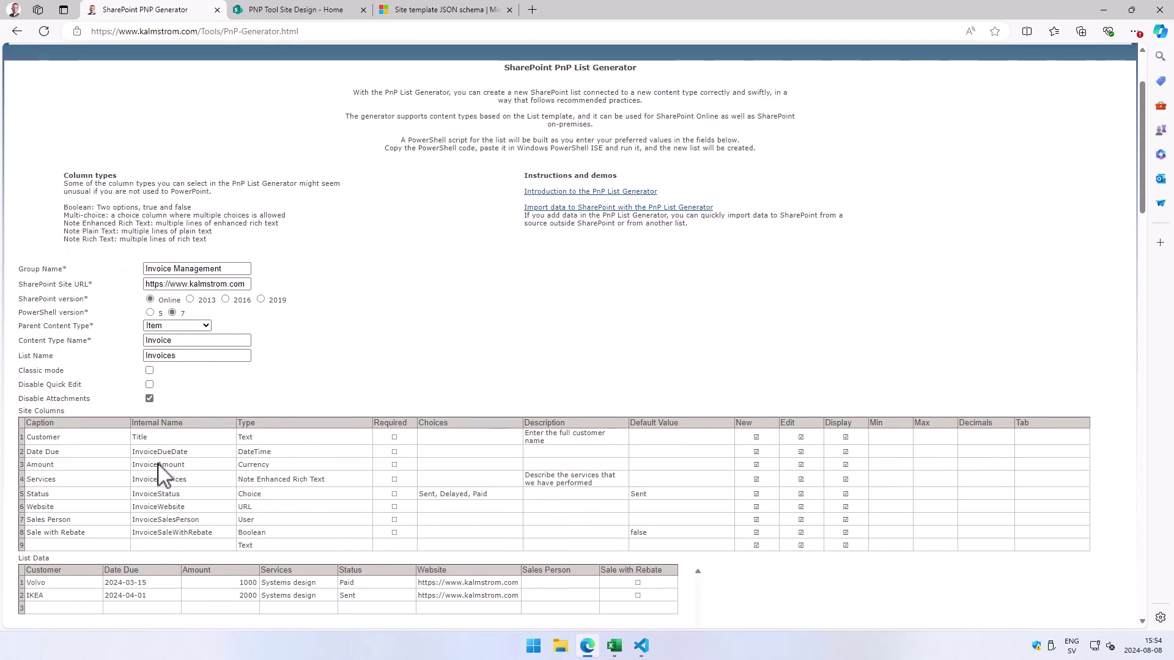
{"action": "left_click", "coordinate": [324, 18]}
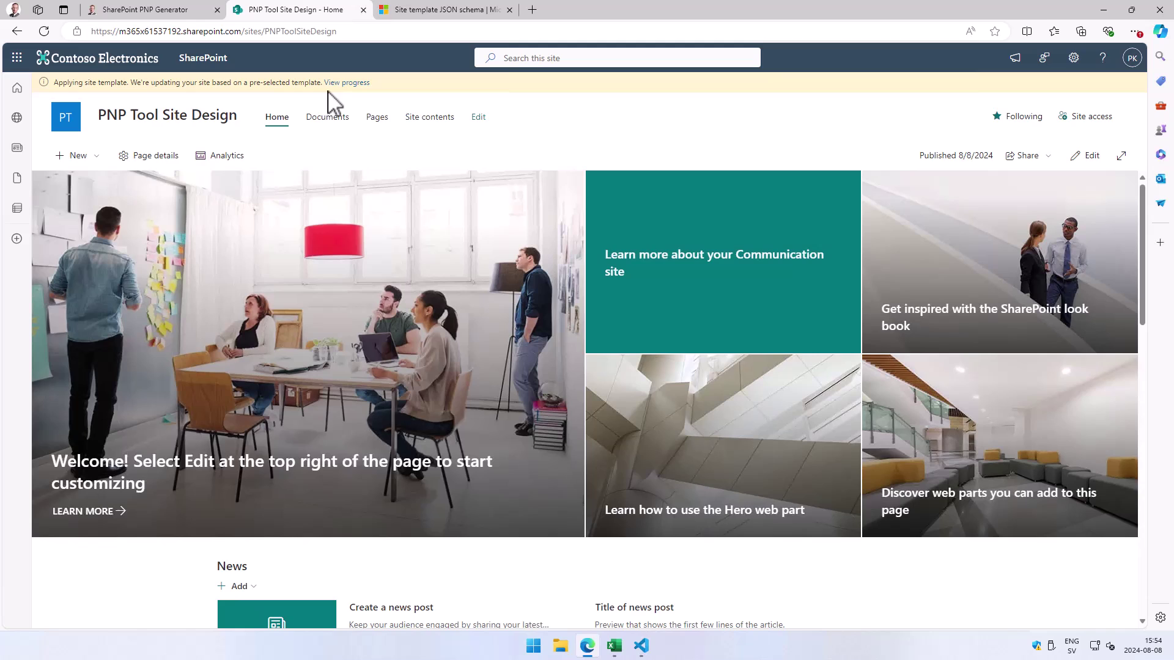
{"action": "left_click", "coordinate": [347, 83]}
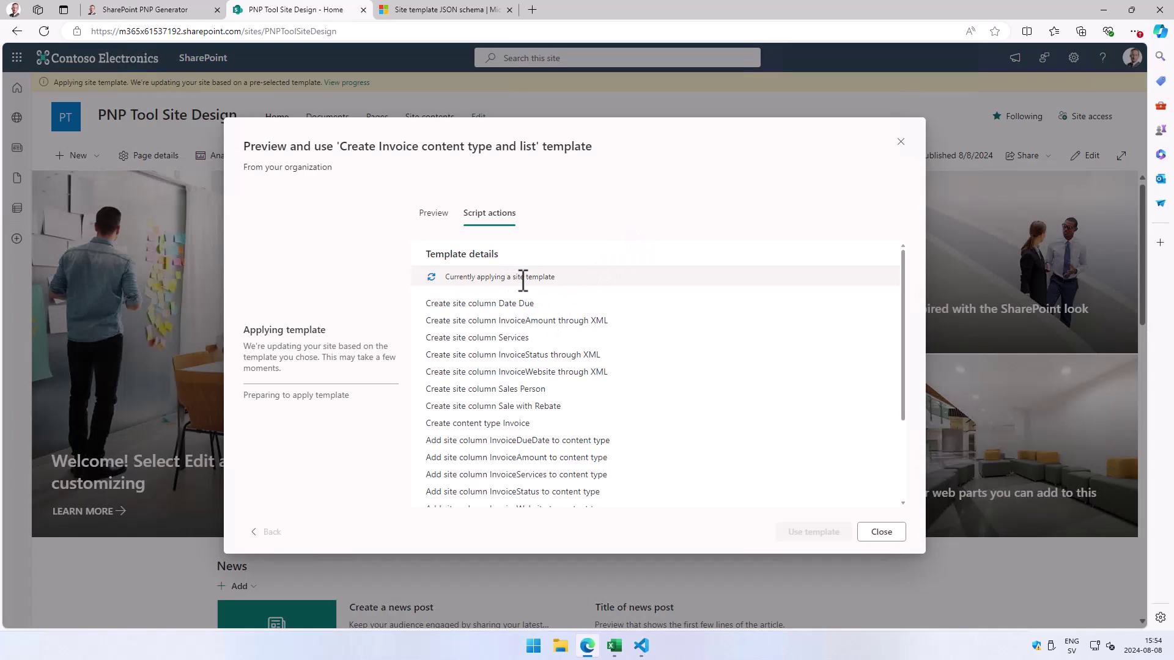
{"action": "scroll", "coordinate": [568, 312], "scroll_direction": "down", "scroll_amount": 3}
{"action": "scroll", "coordinate": [580, 312], "scroll_direction": "up", "scroll_amount": 5}
{"action": "left_click", "coordinate": [887, 535]}
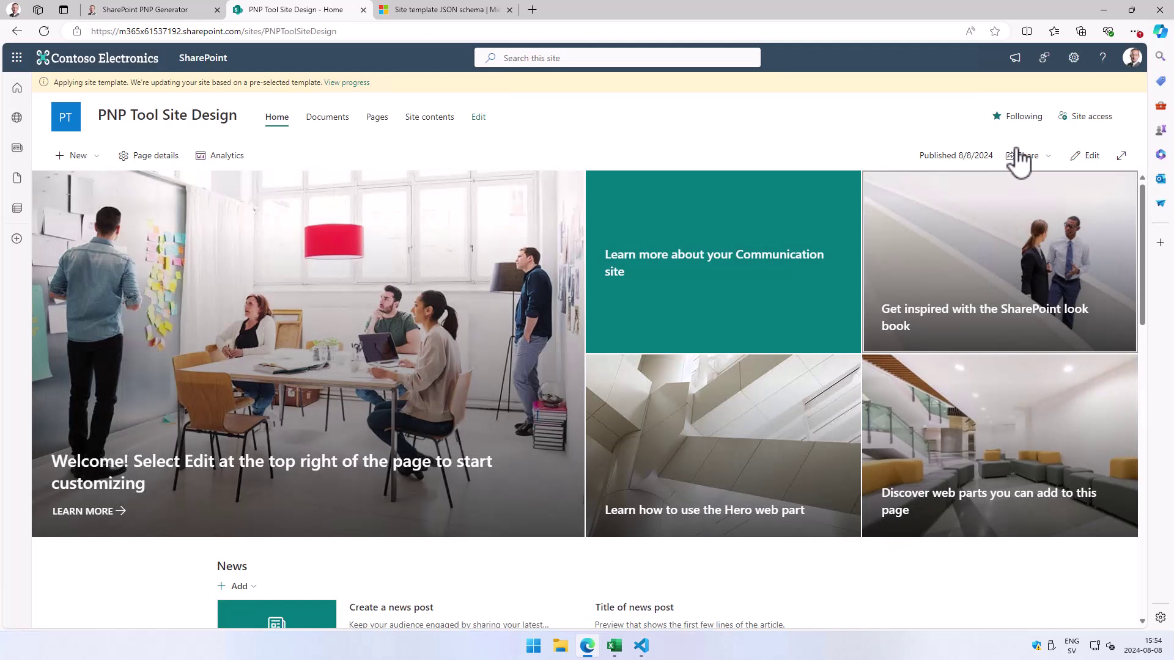
Glance at Site contents, then open the Invoice content type under Site settings' content types.
{"action": "left_click", "coordinate": [1073, 58]}
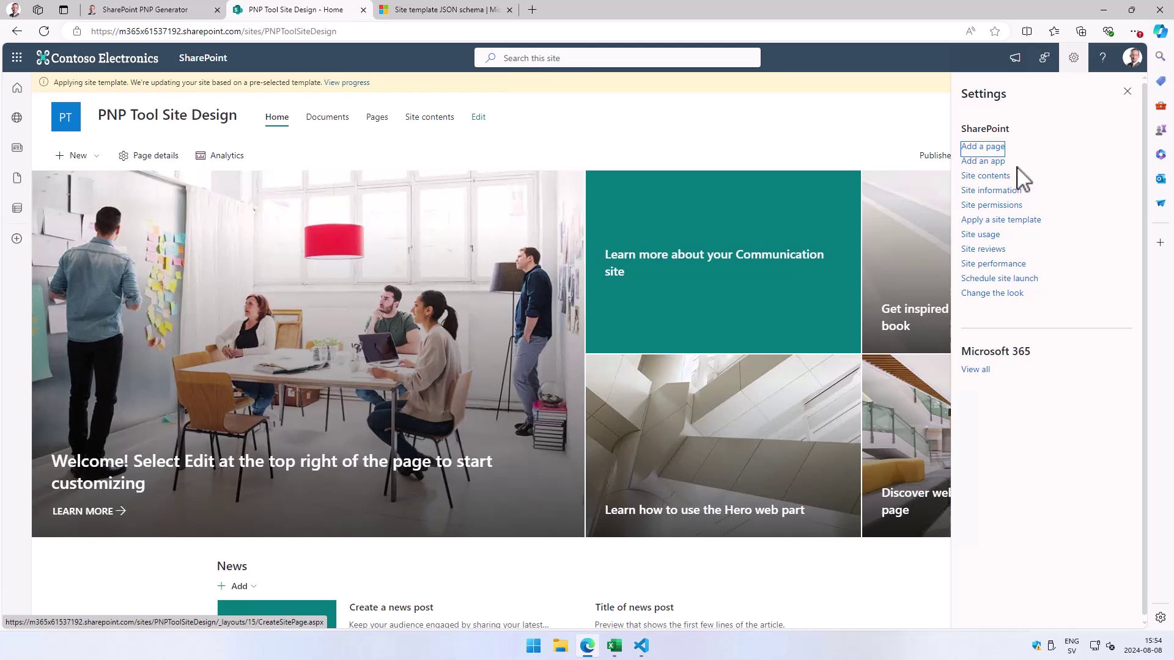
{"action": "left_click", "coordinate": [1003, 178]}
{"action": "key", "text": "alt+Left"}
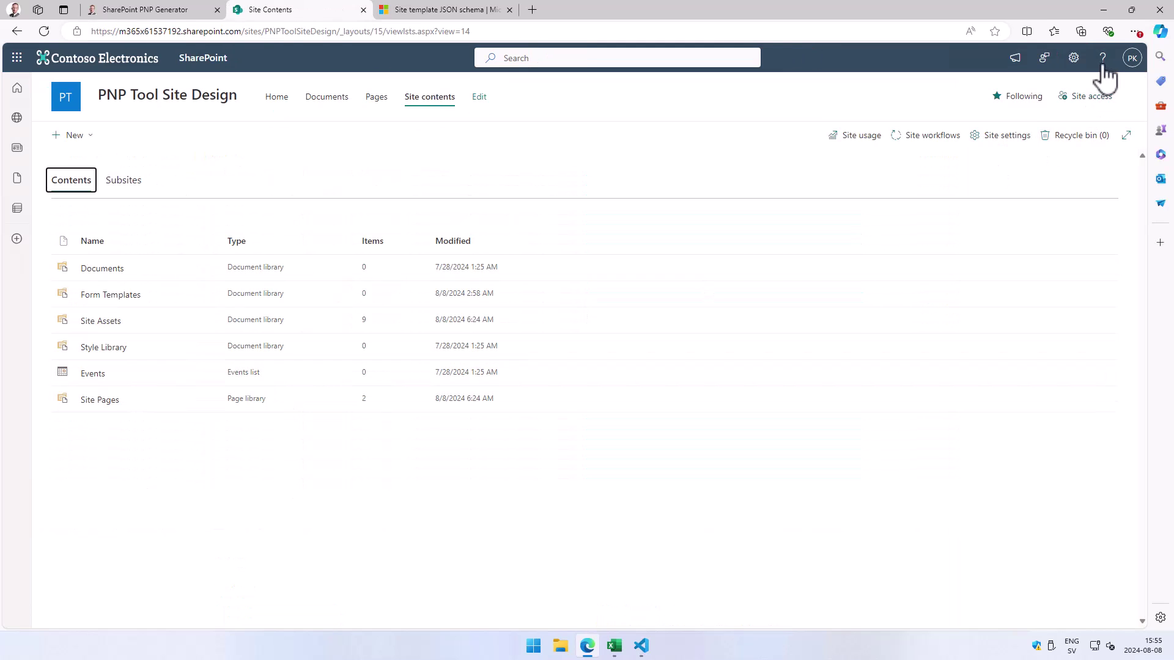
{"action": "left_click", "coordinate": [1074, 58]}
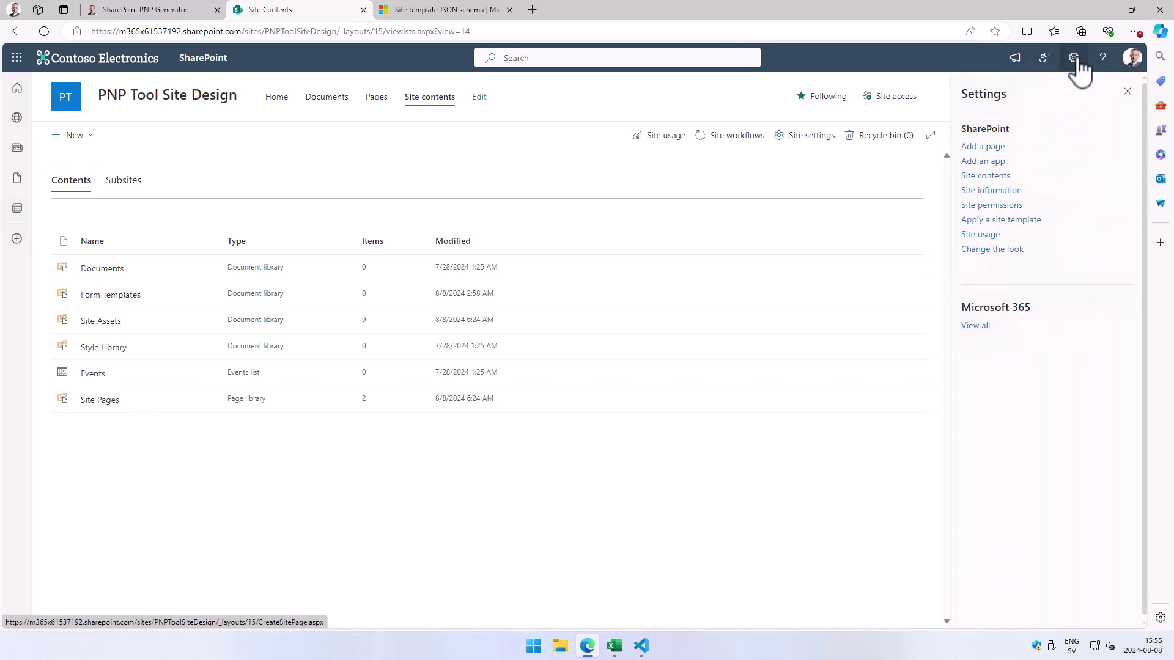
{"action": "left_click", "coordinate": [1075, 59]}
{"action": "left_click", "coordinate": [1005, 135]}
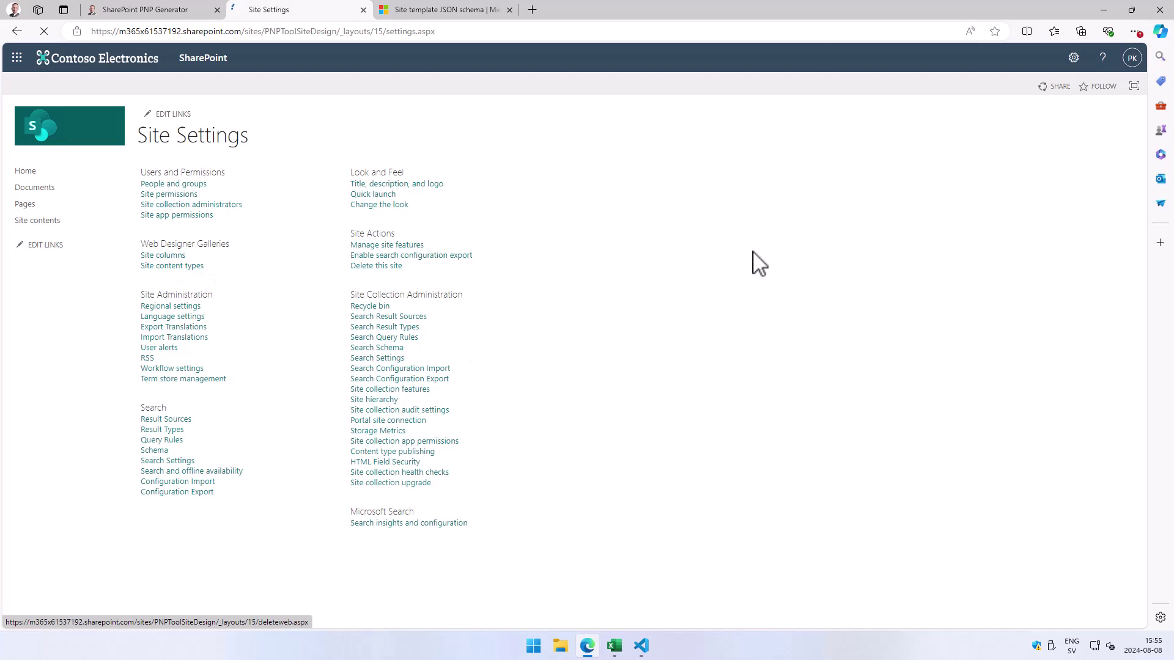
{"action": "left_click", "coordinate": [775, 228]}
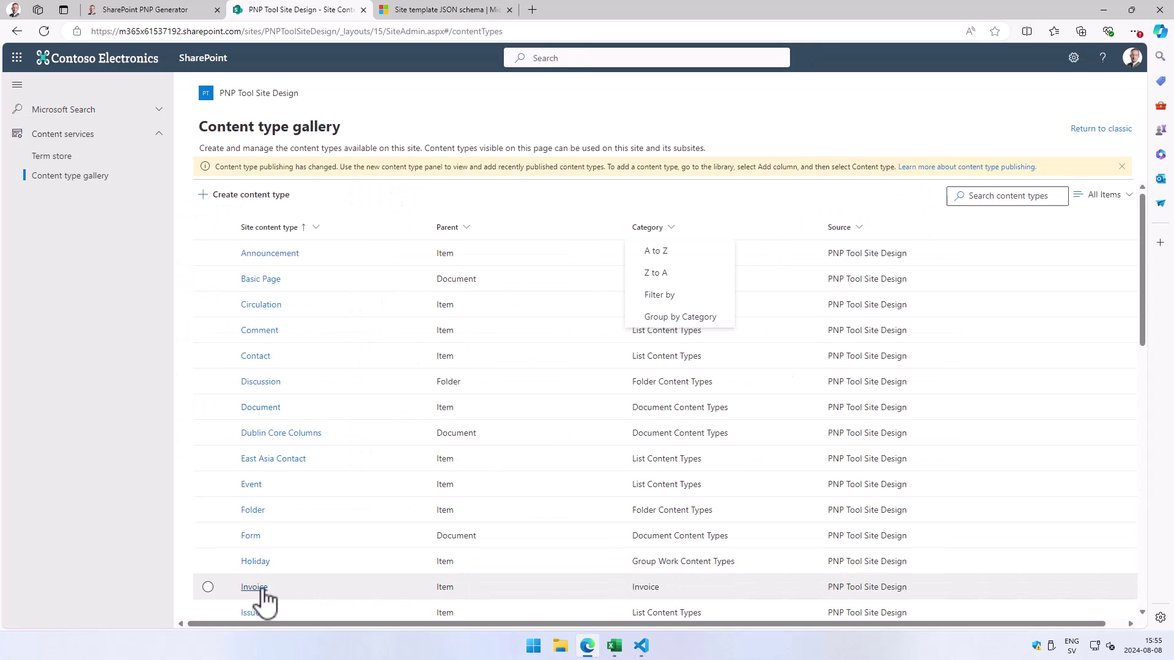
{"action": "left_click", "coordinate": [262, 590]}
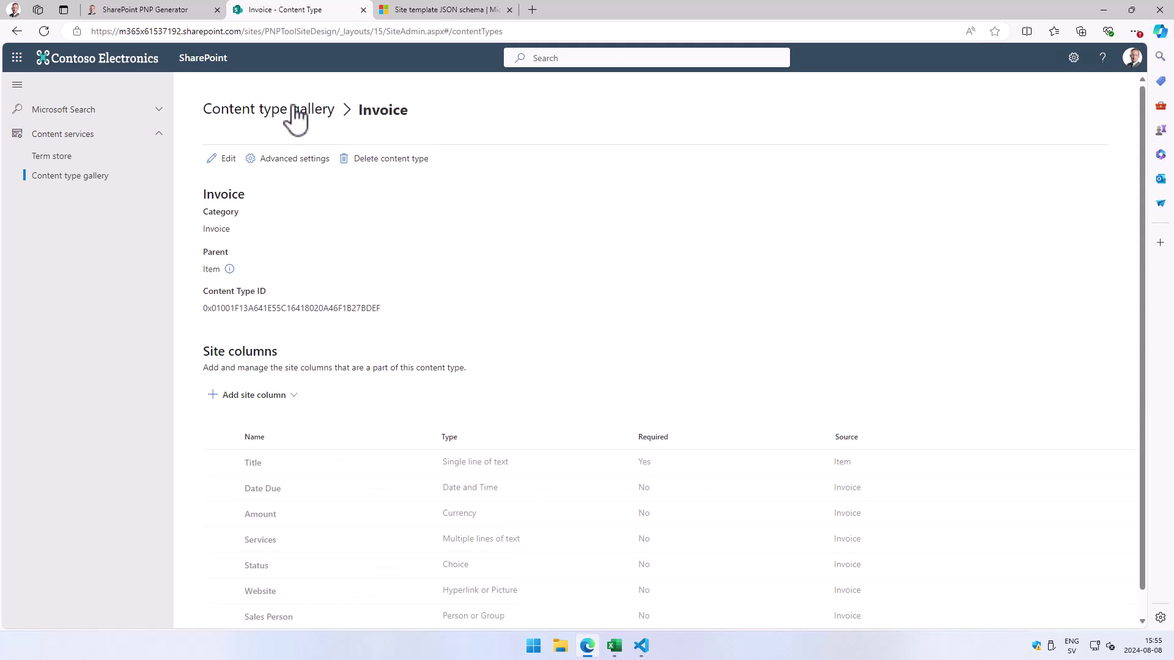
Return to Site Contents and open the new empty Invoices list to check its columns.
{"action": "right_click", "coordinate": [16, 31]}
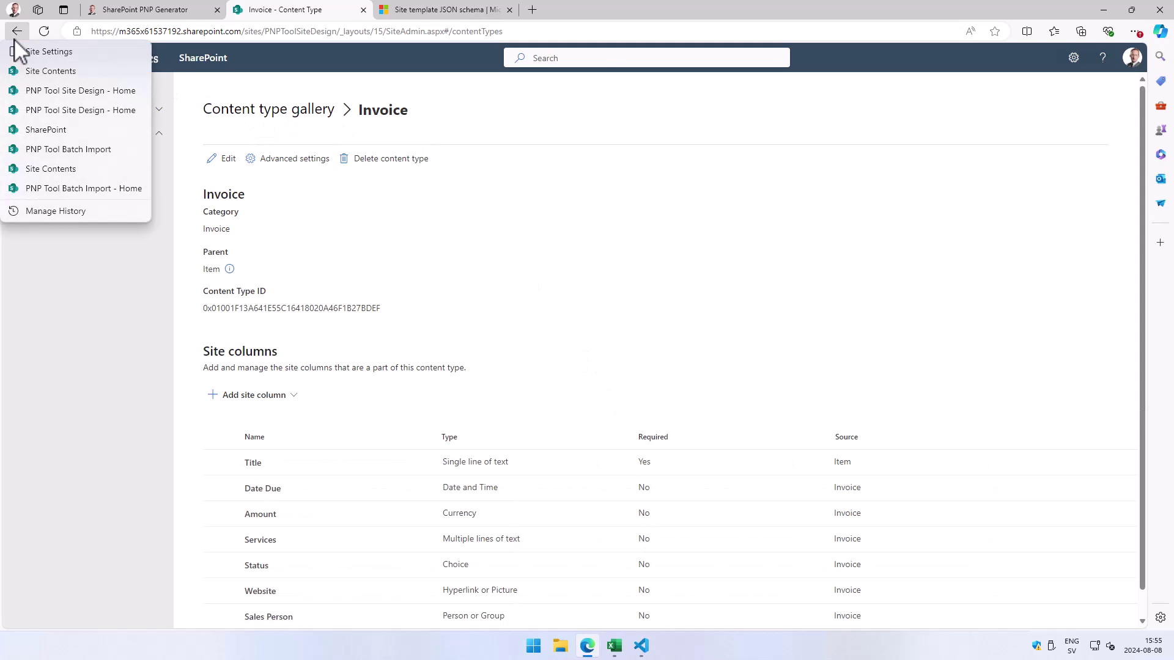
{"action": "left_click", "coordinate": [46, 72]}
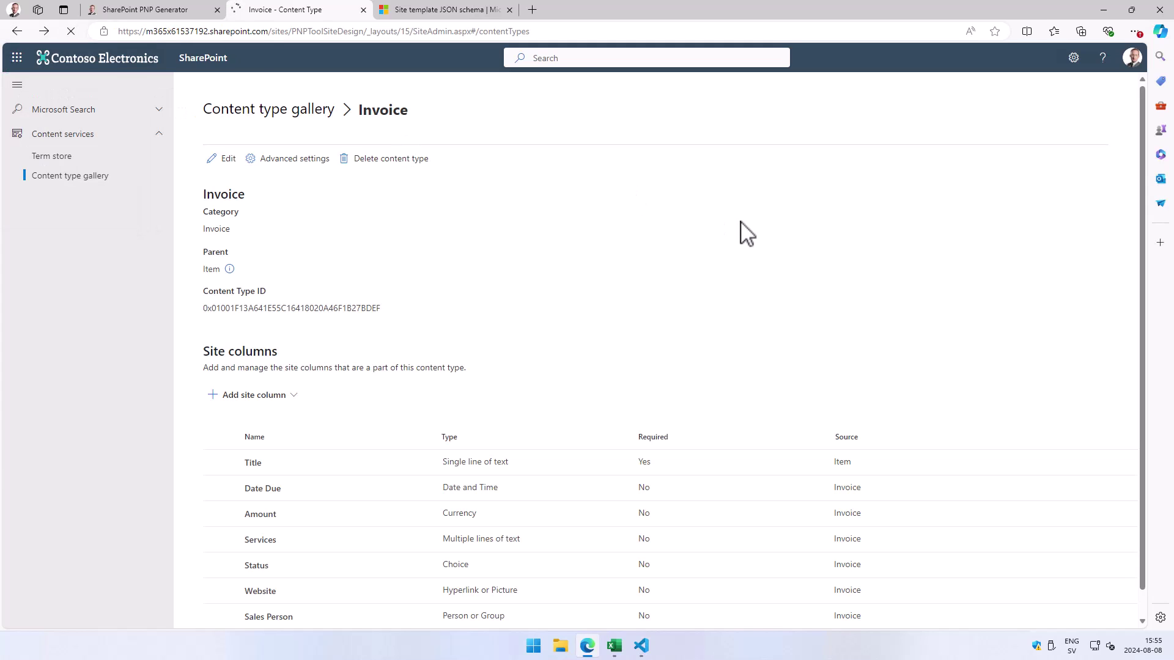
{"action": "left_click", "coordinate": [98, 385]}
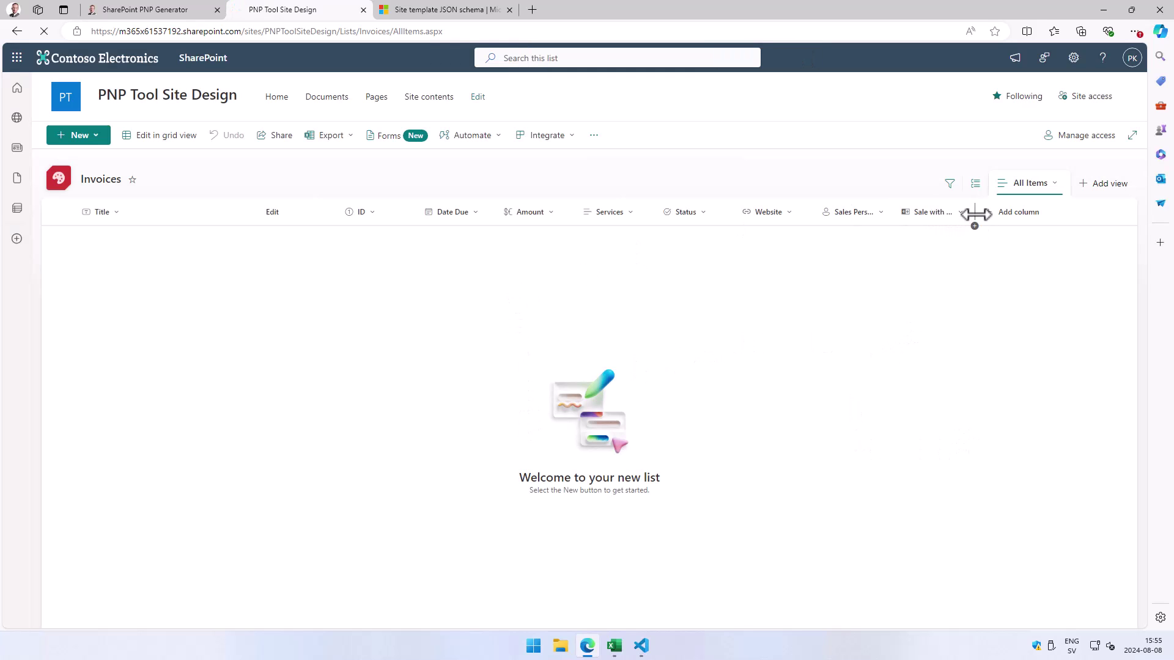
{"action": "left_click", "coordinate": [145, 18]}
{"action": "scroll", "coordinate": [404, 500], "scroll_direction": "down", "scroll_amount": 2}
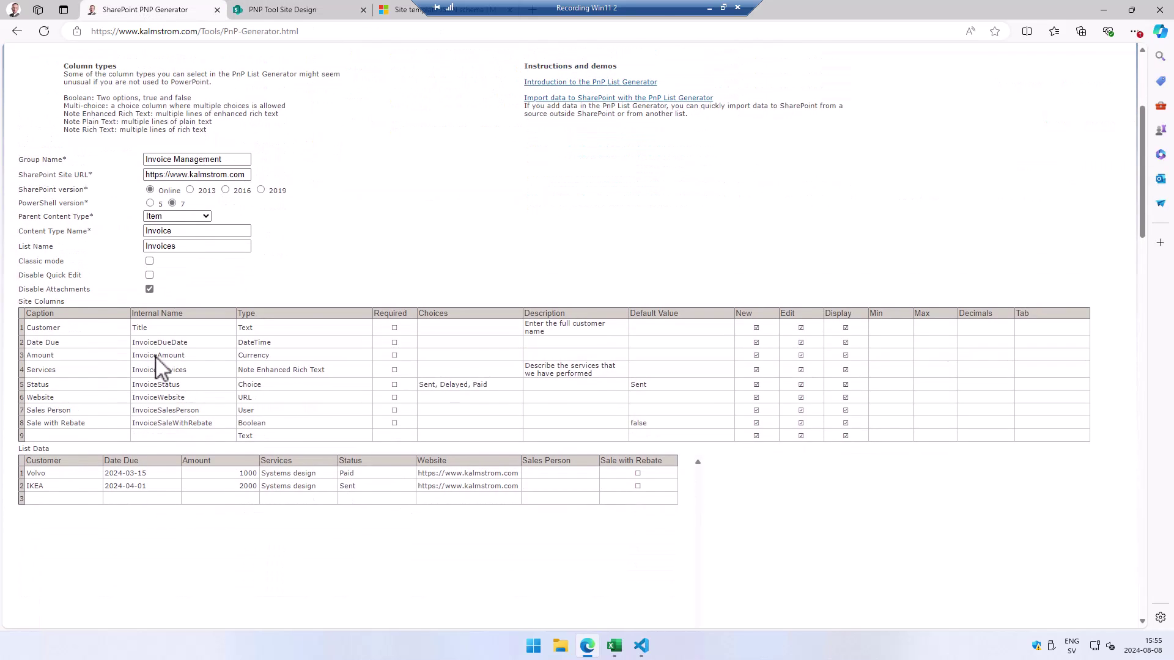
{"action": "left_click", "coordinate": [299, 357]}
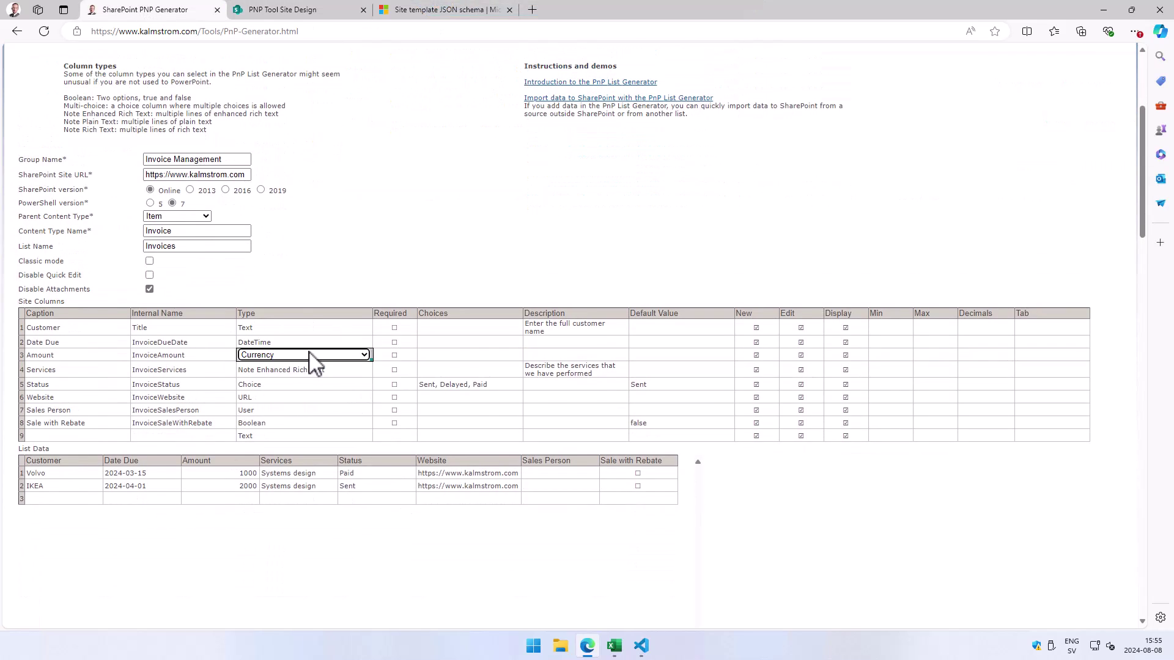
{"action": "left_click", "coordinate": [315, 400]}
{"action": "scroll", "coordinate": [314, 367], "scroll_direction": "down", "scroll_amount": 2}
{"action": "scroll", "coordinate": [313, 321], "scroll_direction": "up", "scroll_amount": 2}
{"action": "scroll", "coordinate": [314, 367], "scroll_direction": "up", "scroll_amount": 1}
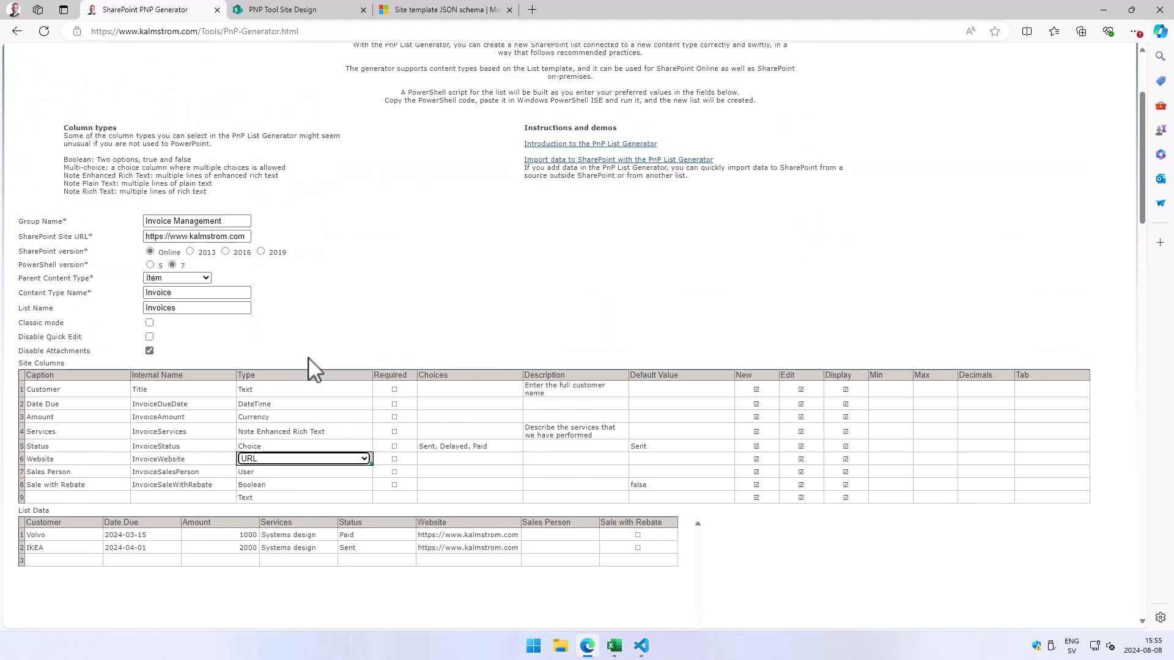
{"action": "scroll", "coordinate": [312, 368], "scroll_direction": "down", "scroll_amount": 1}
{"action": "scroll", "coordinate": [340, 394], "scroll_direction": "down", "scroll_amount": 3}
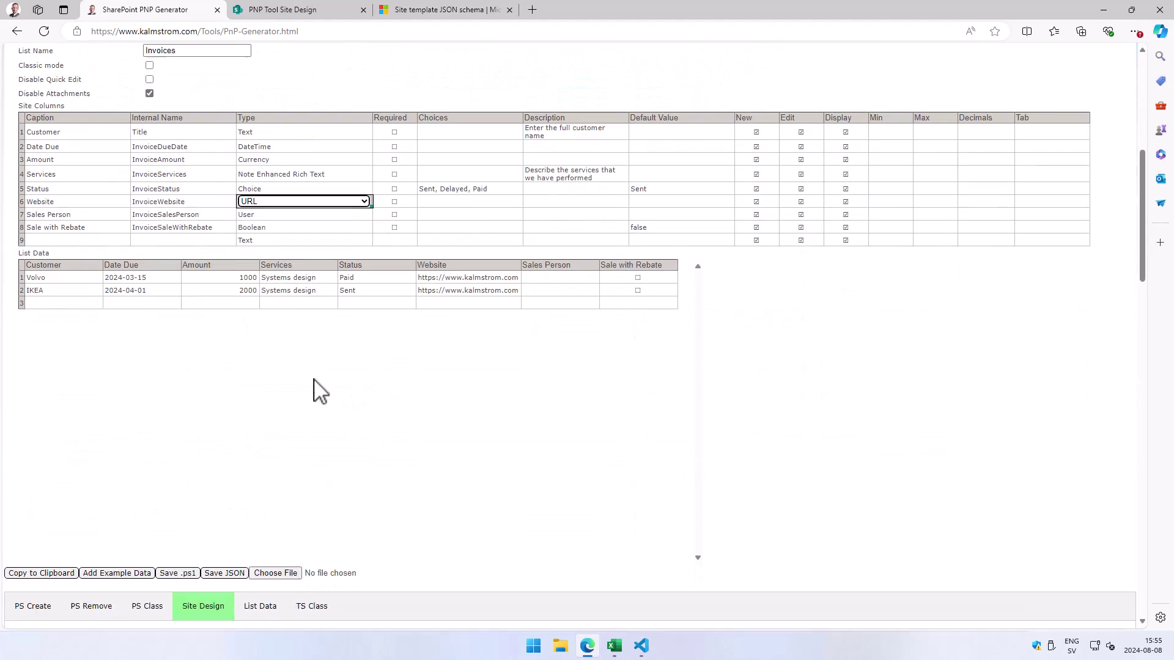
{"action": "scroll", "coordinate": [315, 393], "scroll_direction": "up", "scroll_amount": 4}
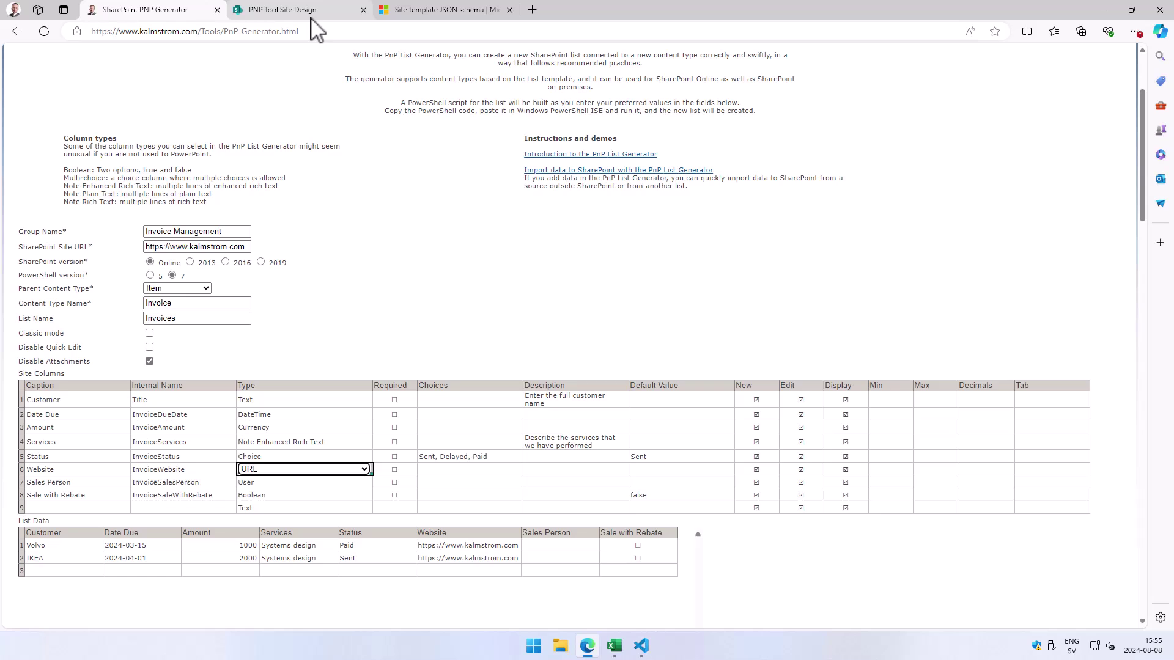
{"action": "scroll", "coordinate": [349, 564], "scroll_direction": "down", "scroll_amount": 3}
{"action": "scroll", "coordinate": [354, 557], "scroll_direction": "down", "scroll_amount": 2}
{"action": "scroll", "coordinate": [330, 550], "scroll_direction": "down", "scroll_amount": 1}
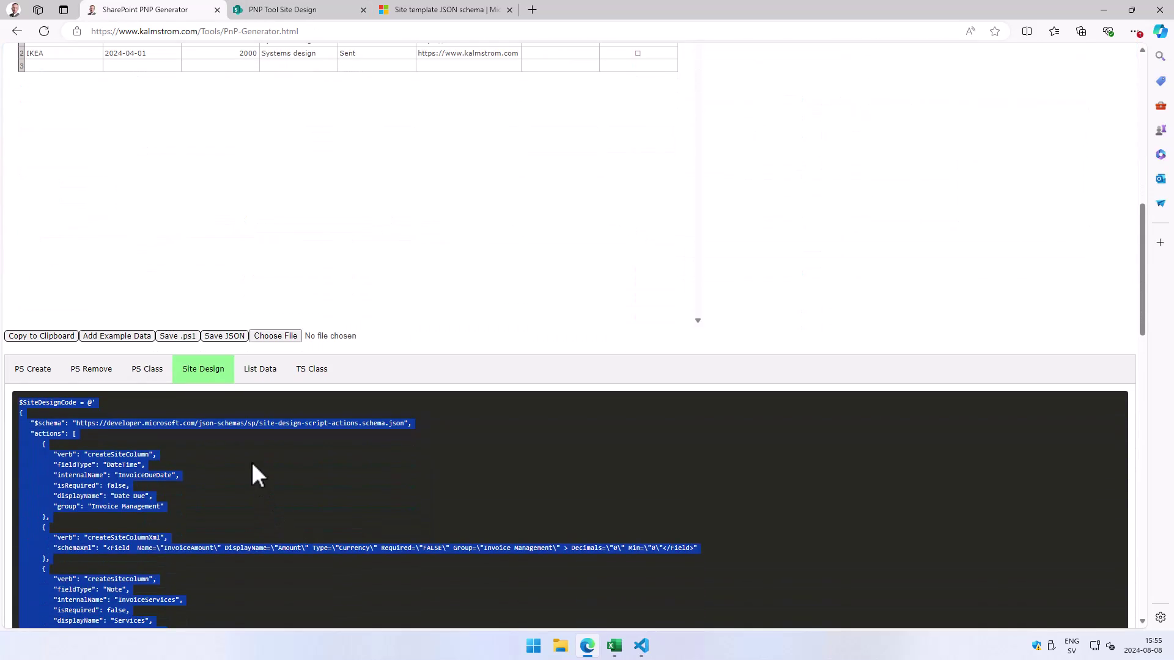
{"action": "left_click", "coordinate": [210, 411]}
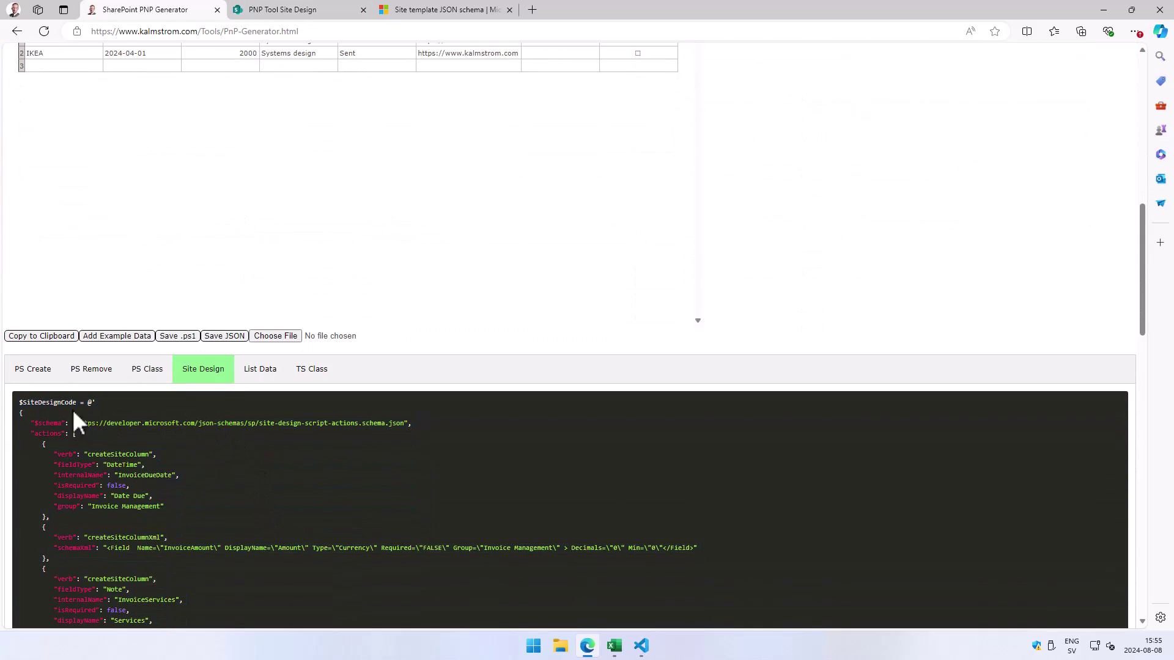
{"action": "scroll", "coordinate": [302, 298], "scroll_direction": "up", "scroll_amount": 2}
{"action": "scroll", "coordinate": [303, 298], "scroll_direction": "up", "scroll_amount": 1}
{"action": "scroll", "coordinate": [298, 306], "scroll_direction": "down", "scroll_amount": 2}
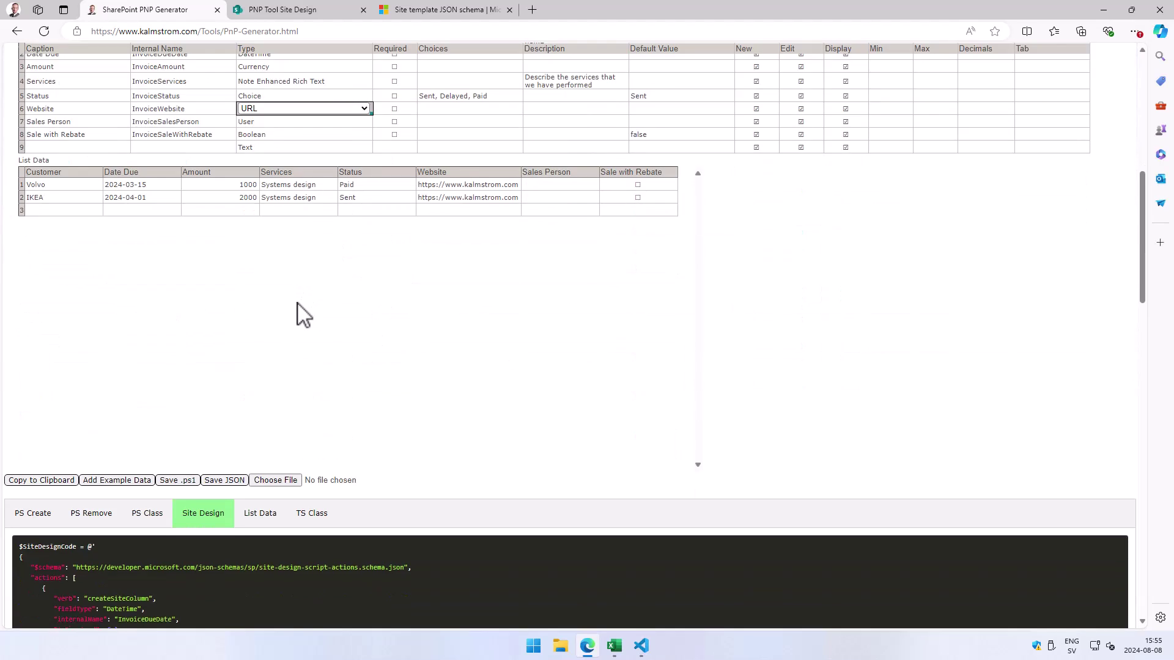
{"action": "scroll", "coordinate": [302, 315], "scroll_direction": "down", "scroll_amount": 2}
{"action": "scroll", "coordinate": [297, 319], "scroll_direction": "down", "scroll_amount": 1}
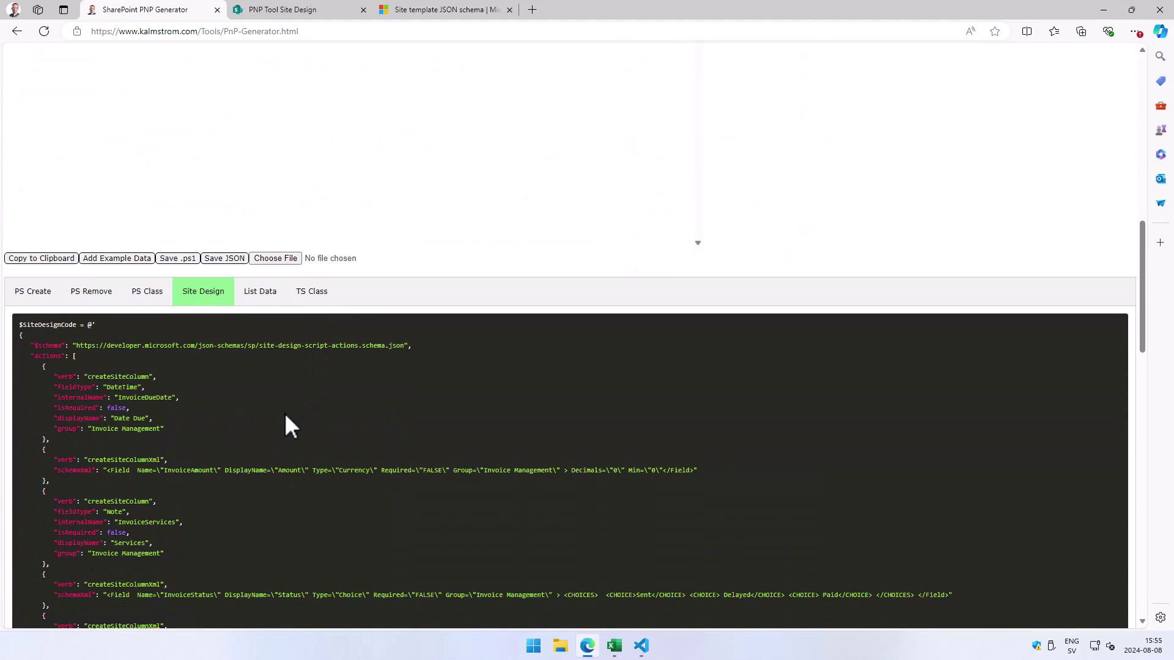
{"action": "scroll", "coordinate": [284, 417], "scroll_direction": "up", "scroll_amount": 2}
{"action": "scroll", "coordinate": [285, 417], "scroll_direction": "up", "scroll_amount": 2}
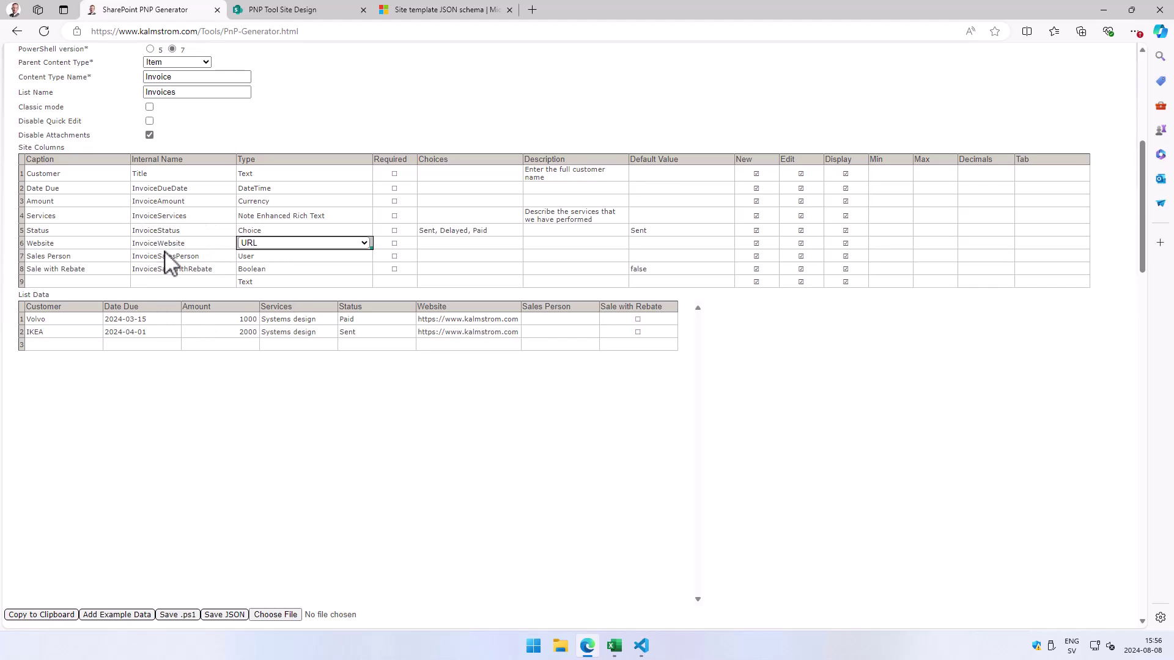
{"action": "scroll", "coordinate": [240, 341], "scroll_direction": "down", "scroll_amount": 1}
{"action": "scroll", "coordinate": [241, 344], "scroll_direction": "down", "scroll_amount": 2}
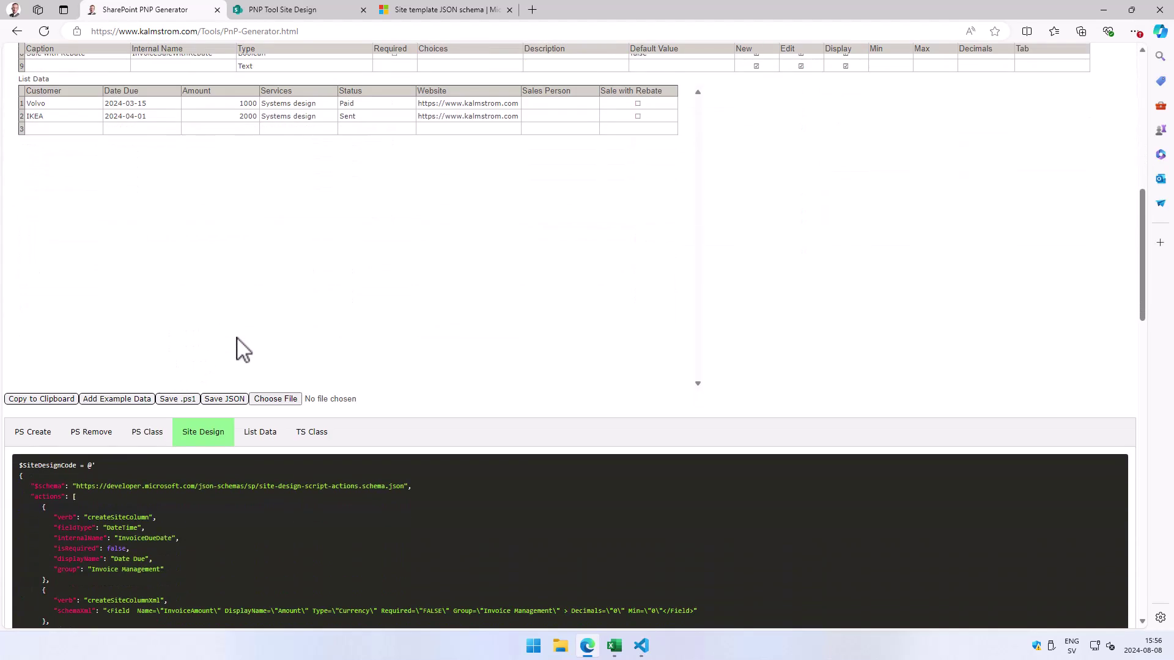